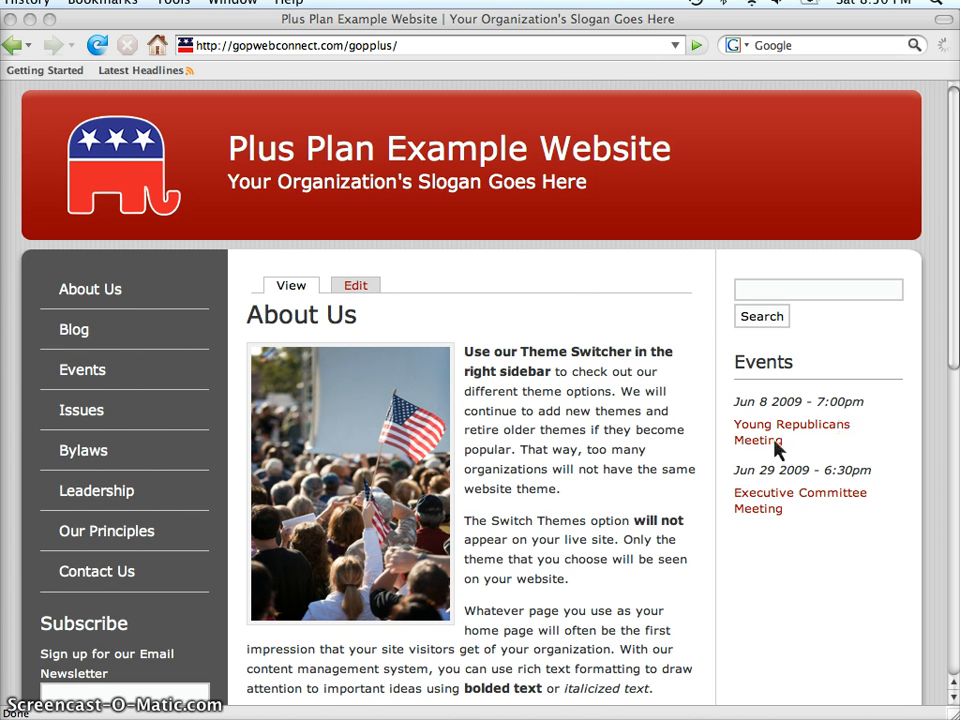
Step: Start creating a new Sidebar Item from the site admin's add-content options
scroll(647, 506, "down", 5)
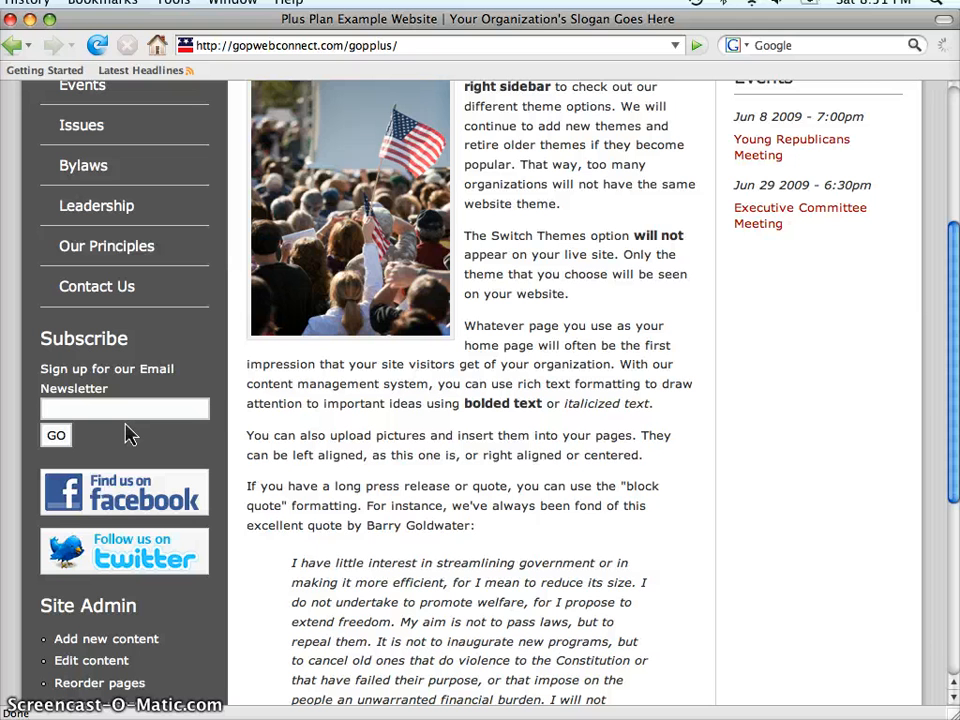
scroll(296, 441, "down", 5)
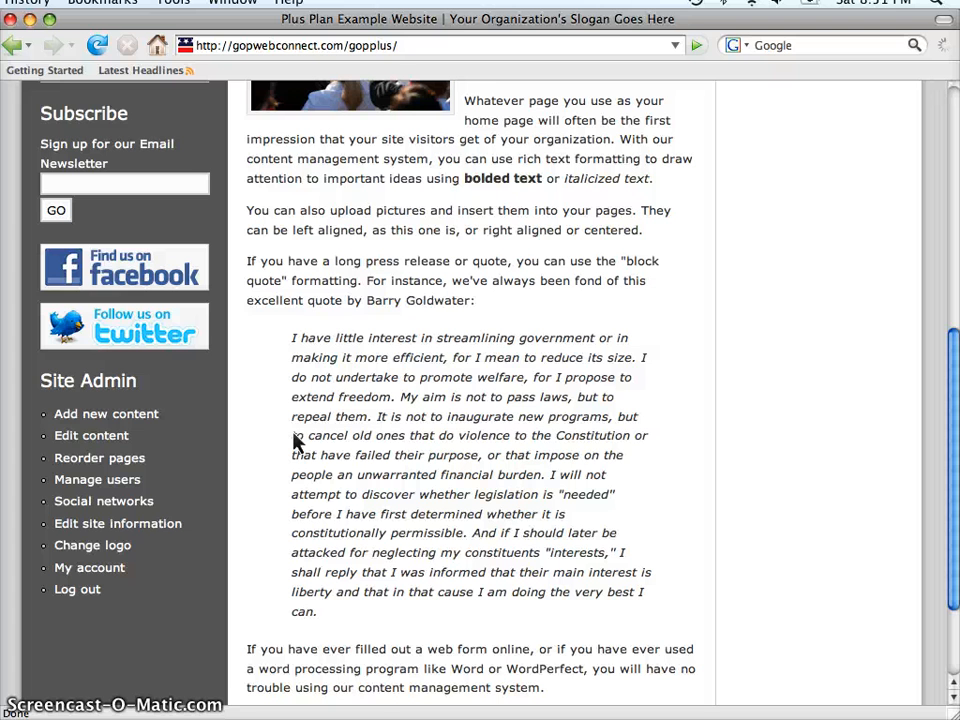
left_click(106, 417)
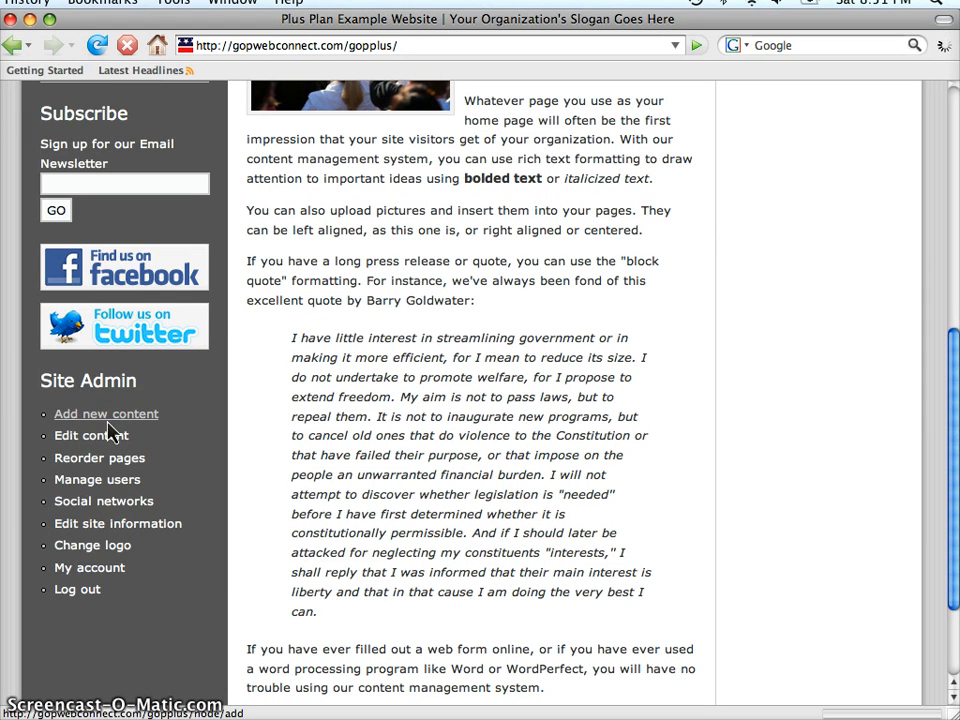
scroll(317, 450, "down", 5)
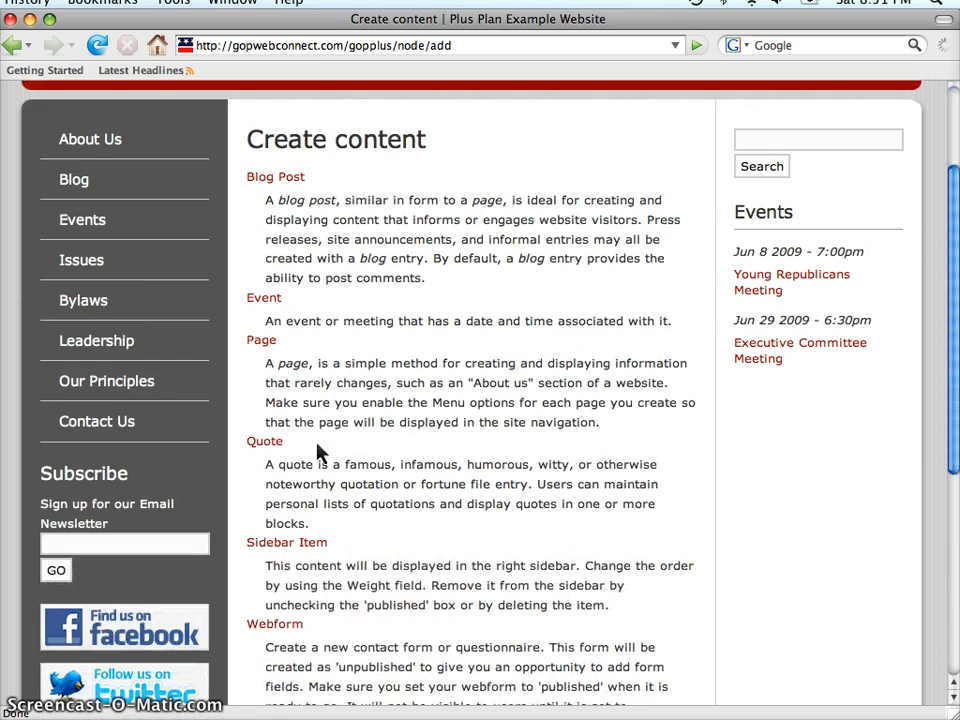
left_click(301, 461)
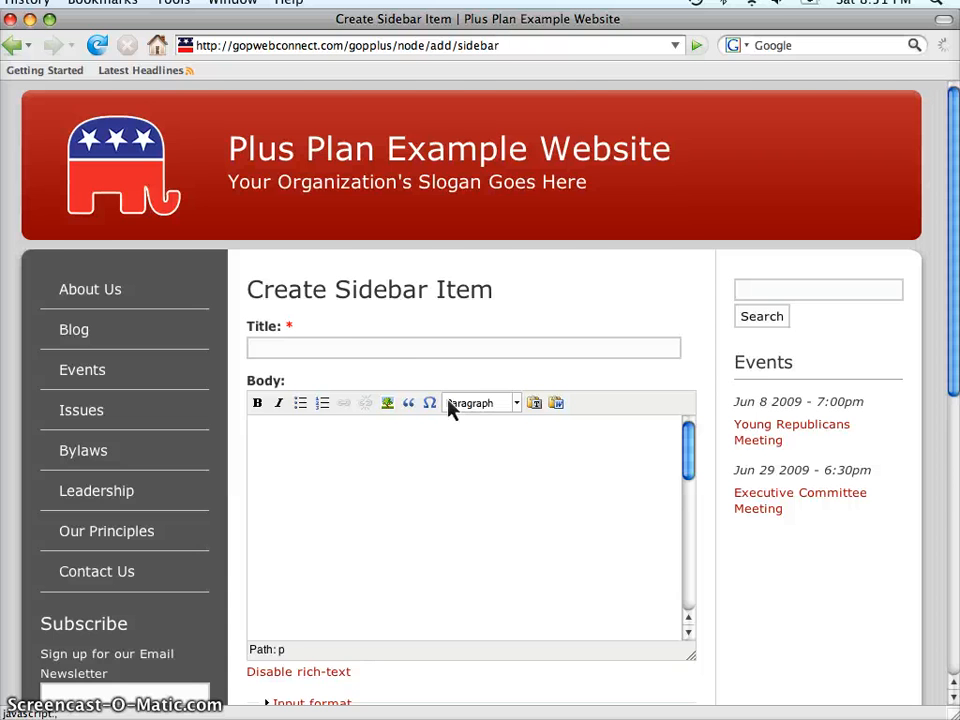
Step: Enter the title "Donate!" and the body text "This is an example of a donate button."
left_click(351, 352)
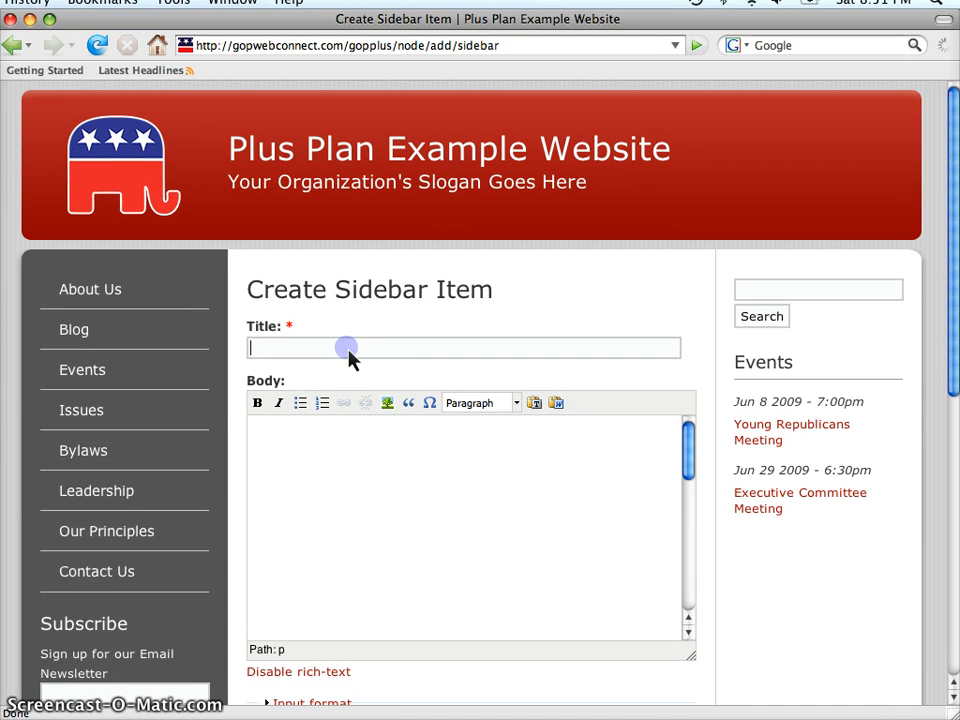
type("Donate")
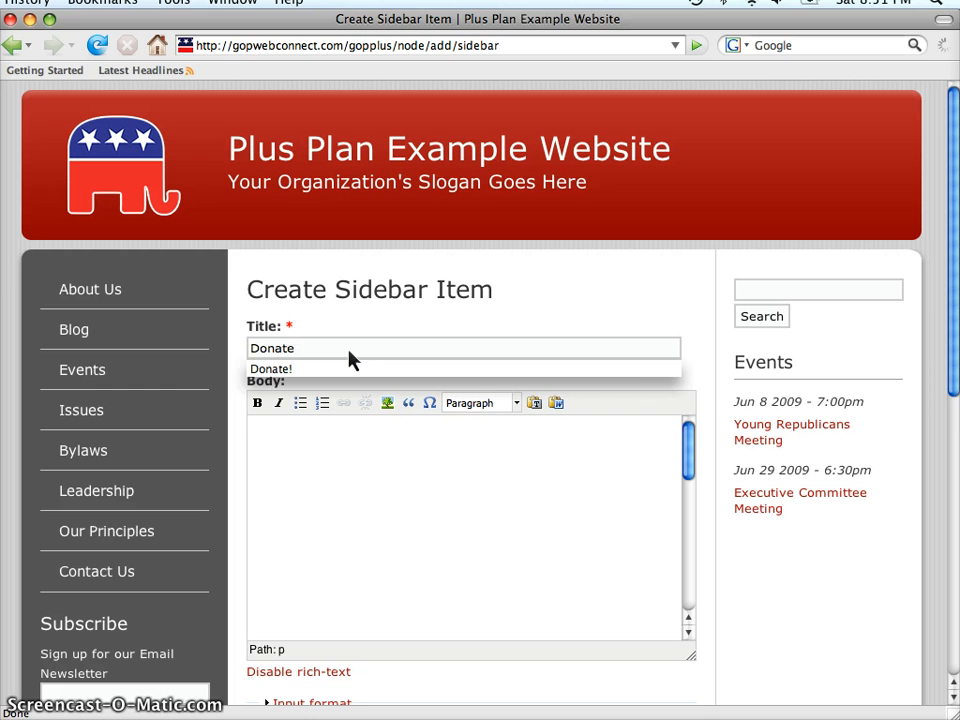
type("!")
key("Tab")
type("This is an exa")
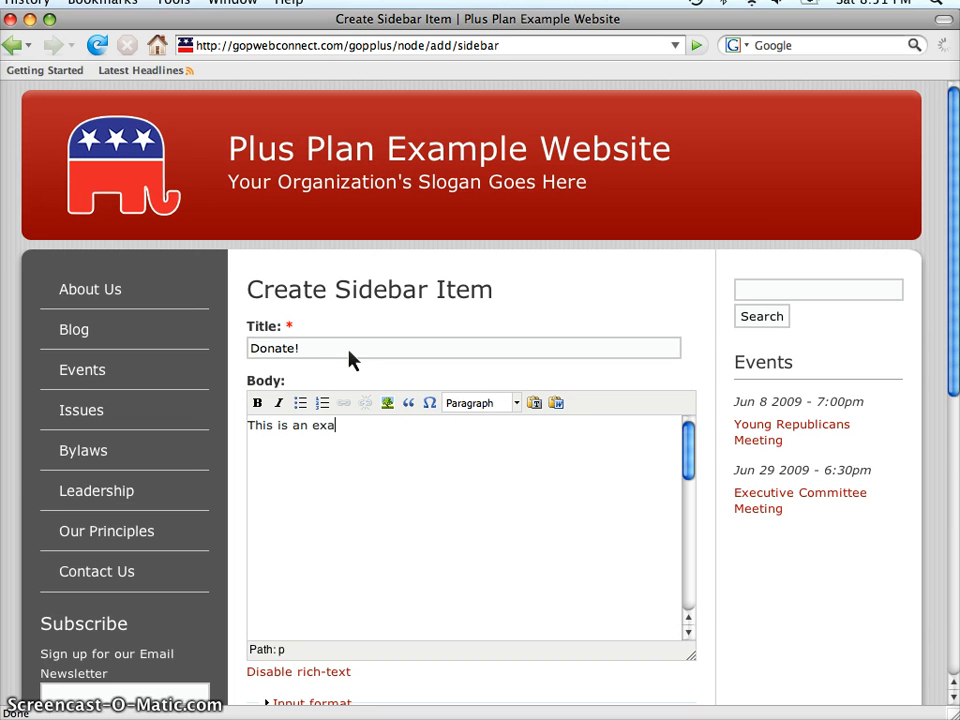
type("mple of a donate ")
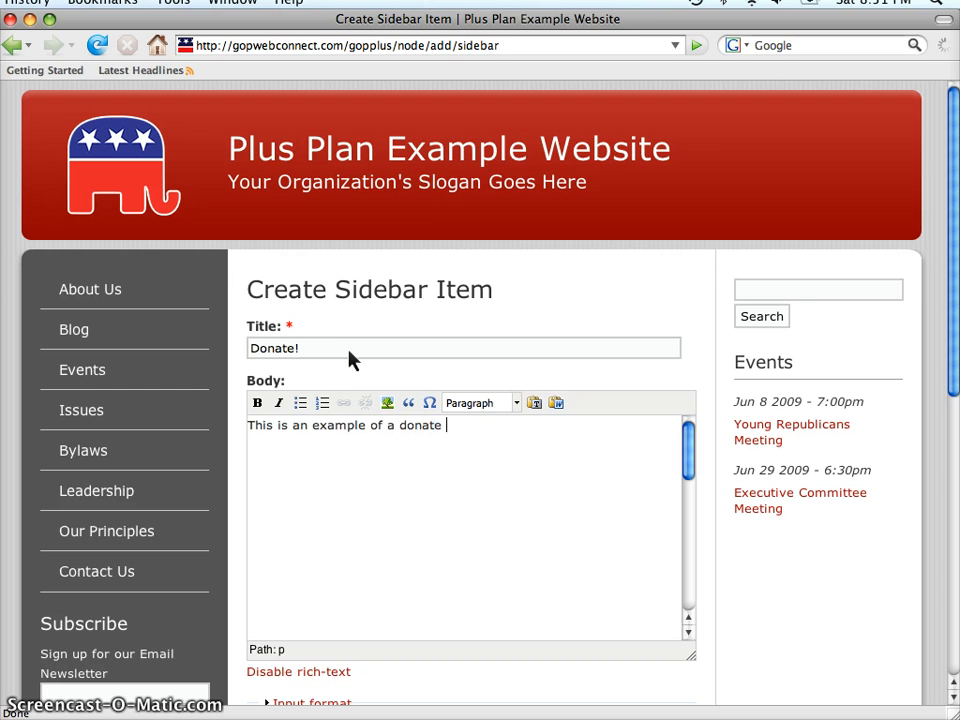
type("button.")
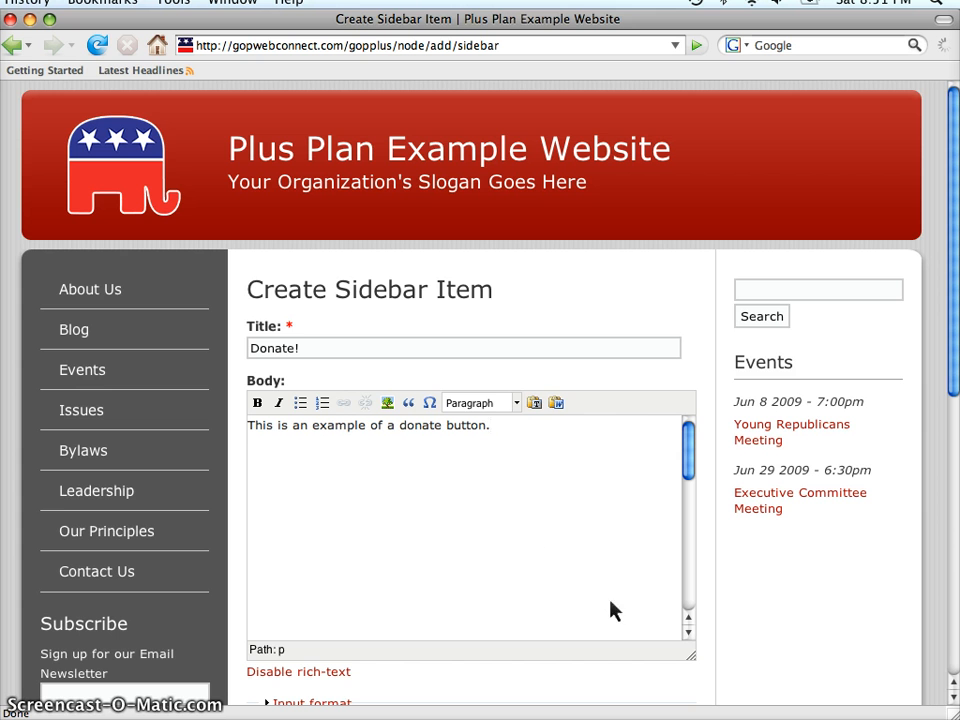
Step: Examine the Weight choices and Side Option settings below the body
scroll(720, 611, "down", 6)
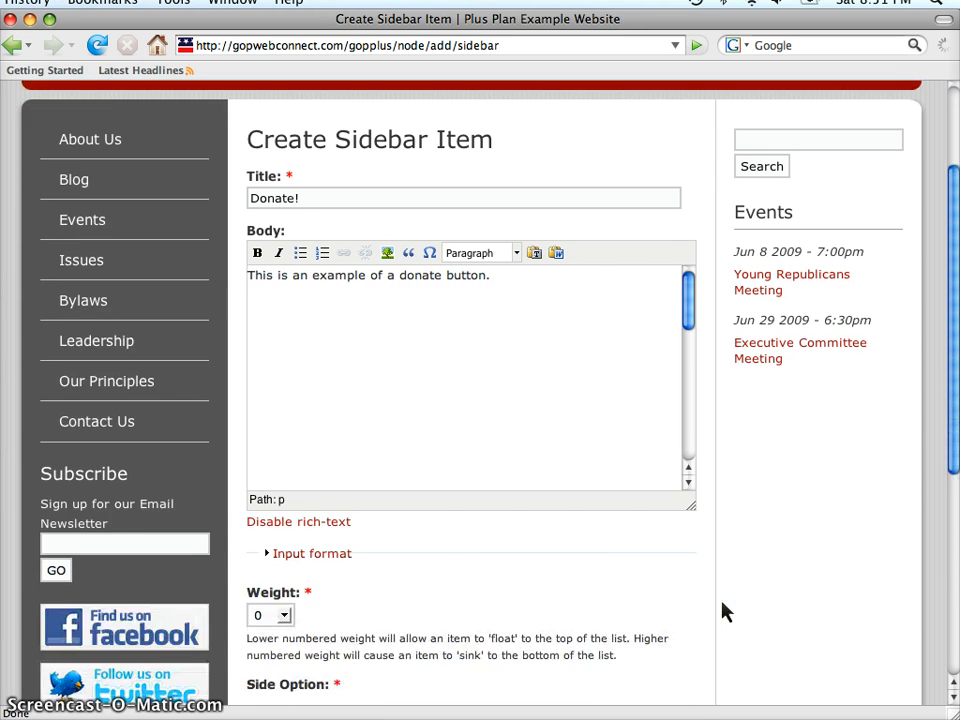
scroll(725, 612, "down", 2)
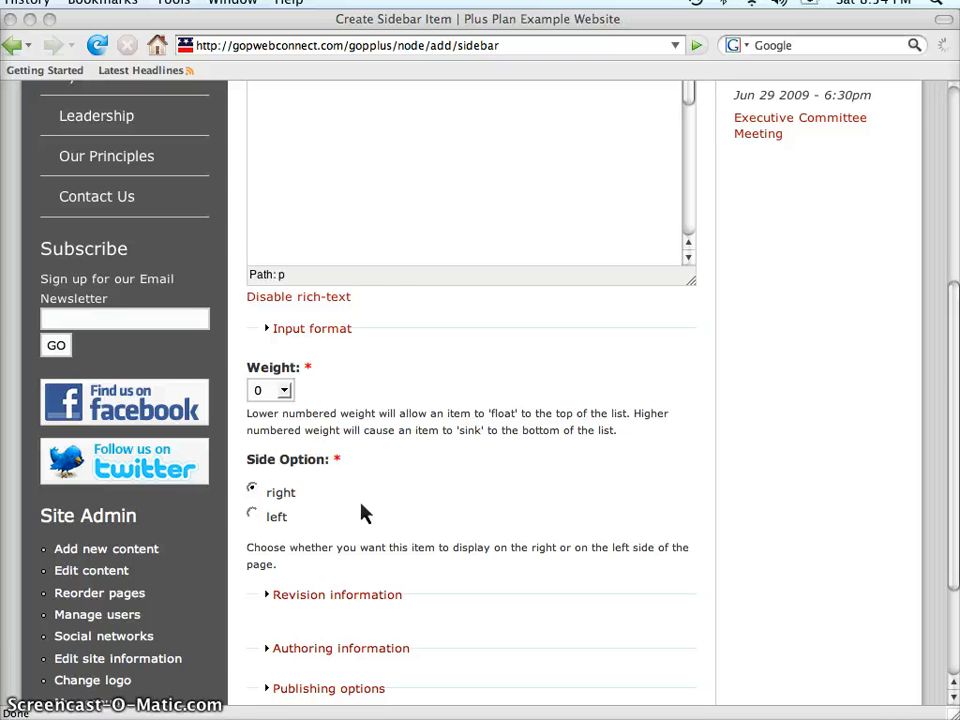
left_click(303, 400)
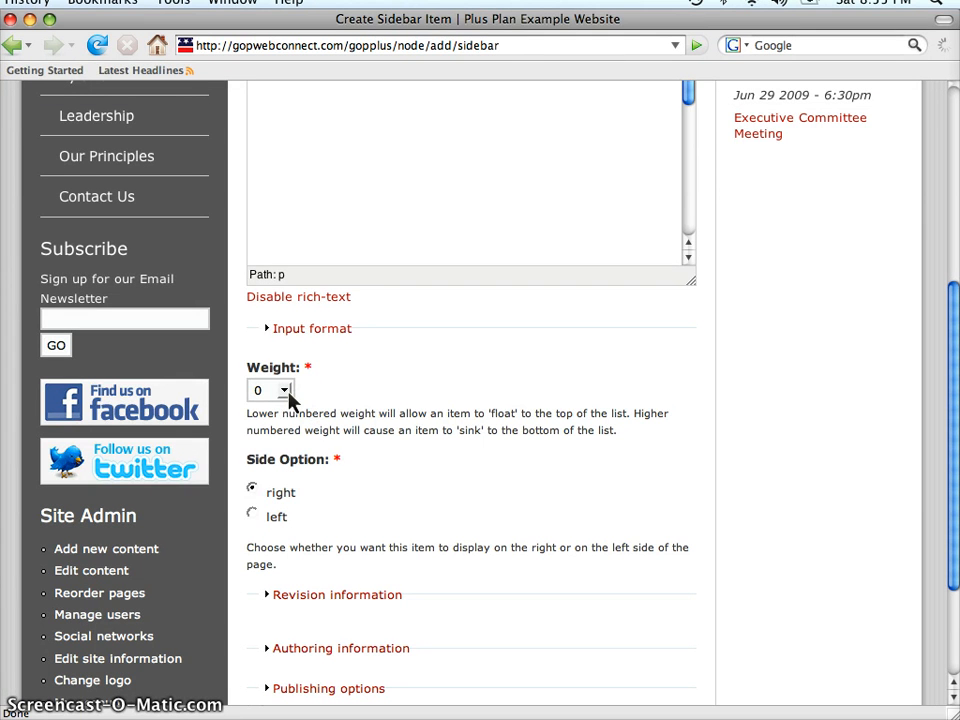
left_click(285, 391)
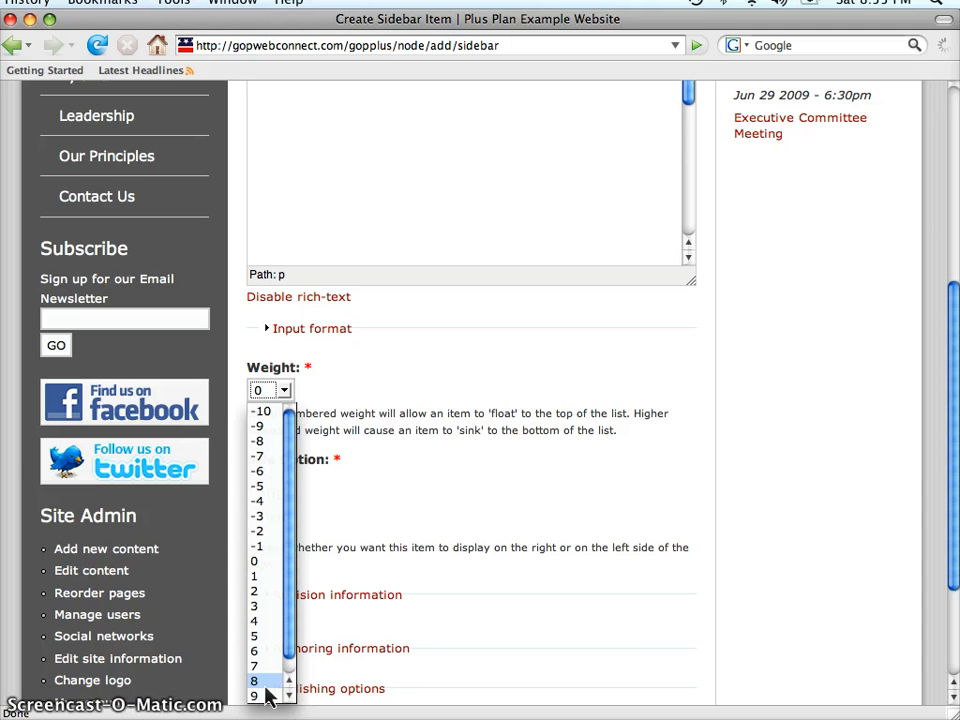
left_click(394, 455)
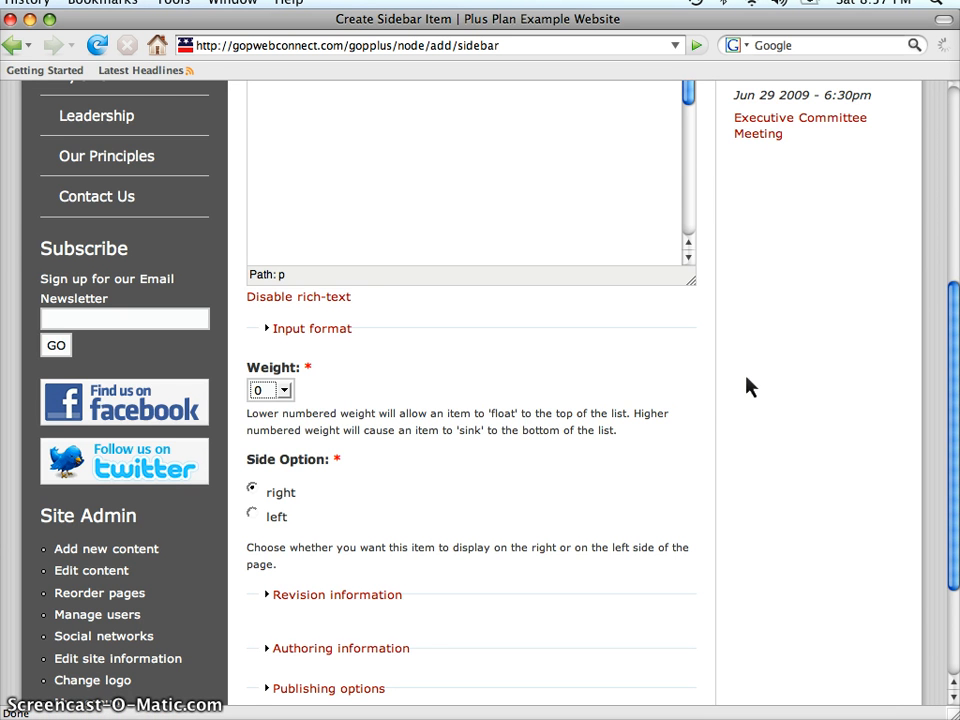
Step: Preview the new sidebar item and save it
scroll(745, 380, "up", 8)
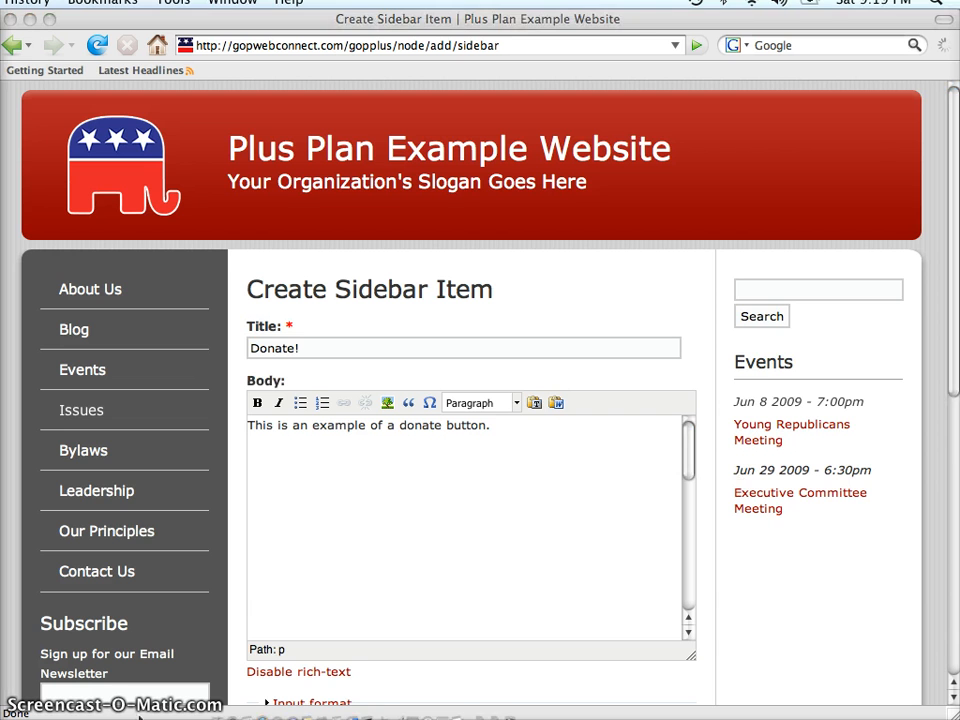
left_click(237, 701)
scroll(240, 705, "down", 3)
scroll(240, 705, "down", 5)
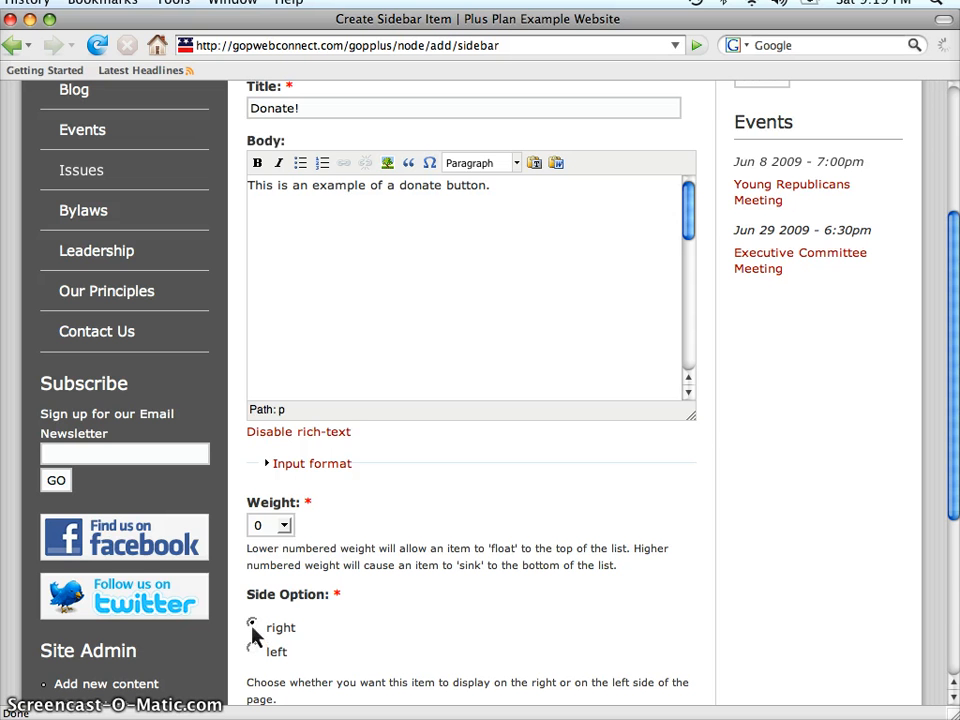
scroll(553, 632, "down", 5)
scroll(557, 632, "down", 4)
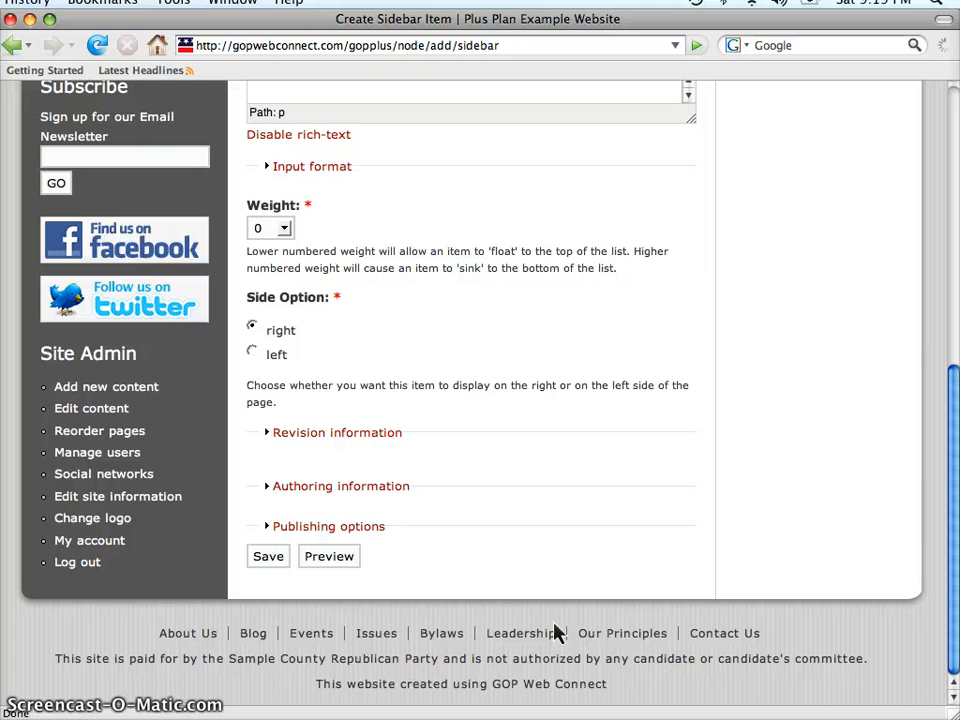
left_click(336, 560)
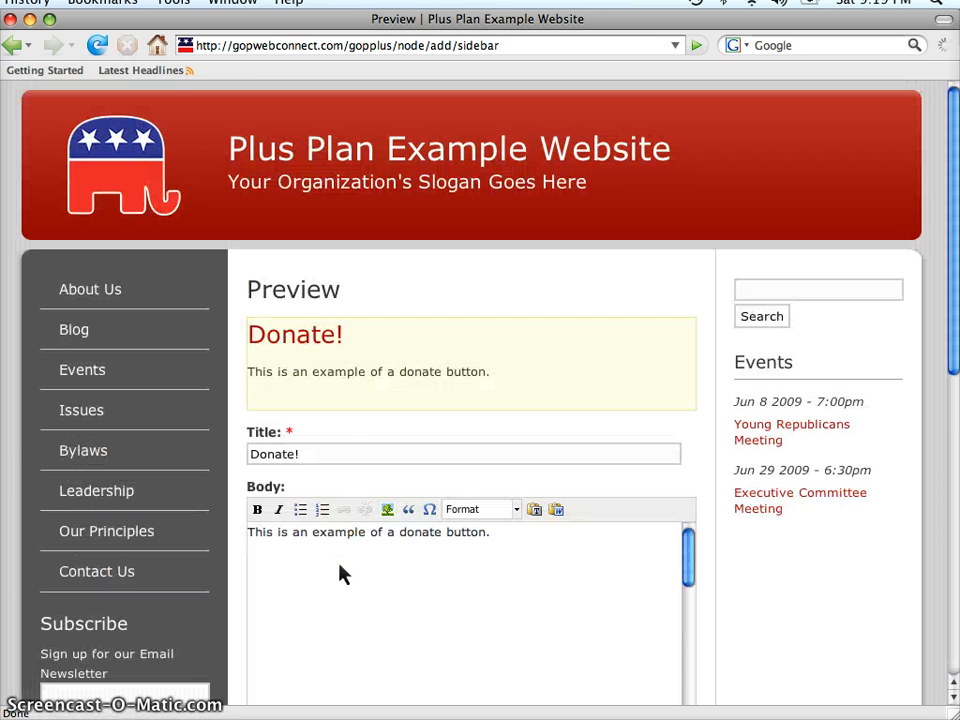
scroll(744, 536, "down", 10)
left_click(270, 578)
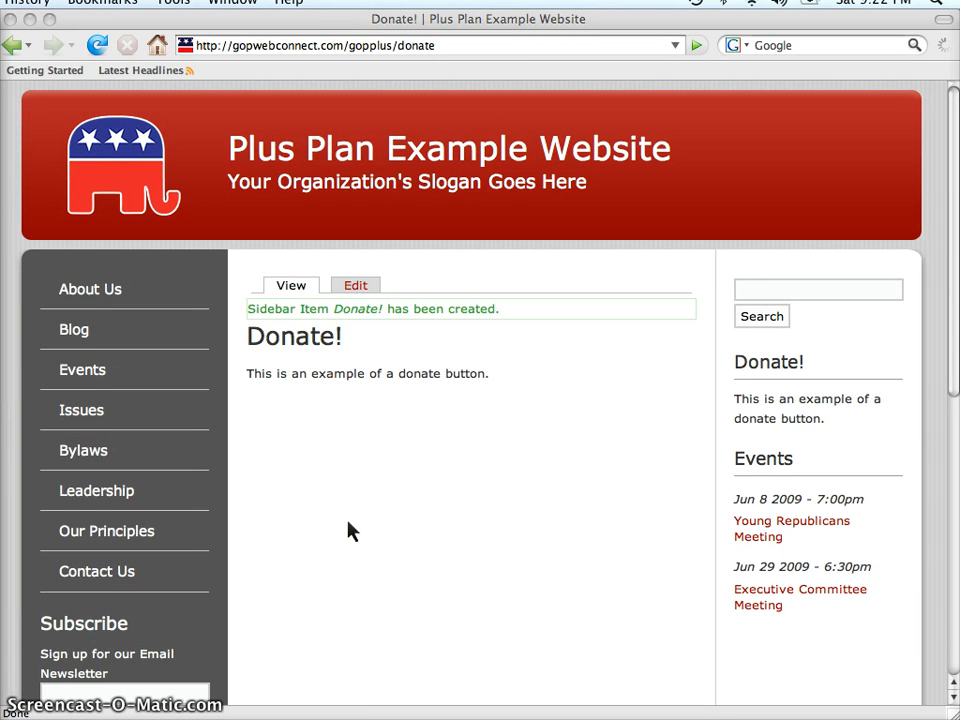
Step: Edit the item, switch the body to plain text, paste the PayPal donate button HTML, and restore rich text
left_click(356, 287)
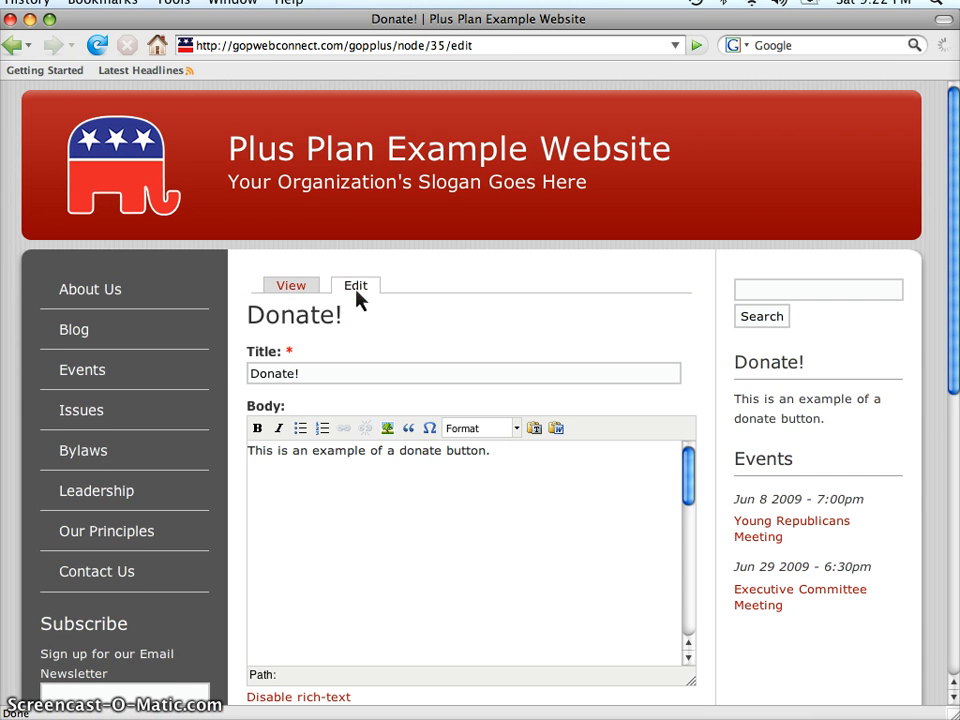
scroll(704, 462, "down", 1)
scroll(704, 462, "down", 1)
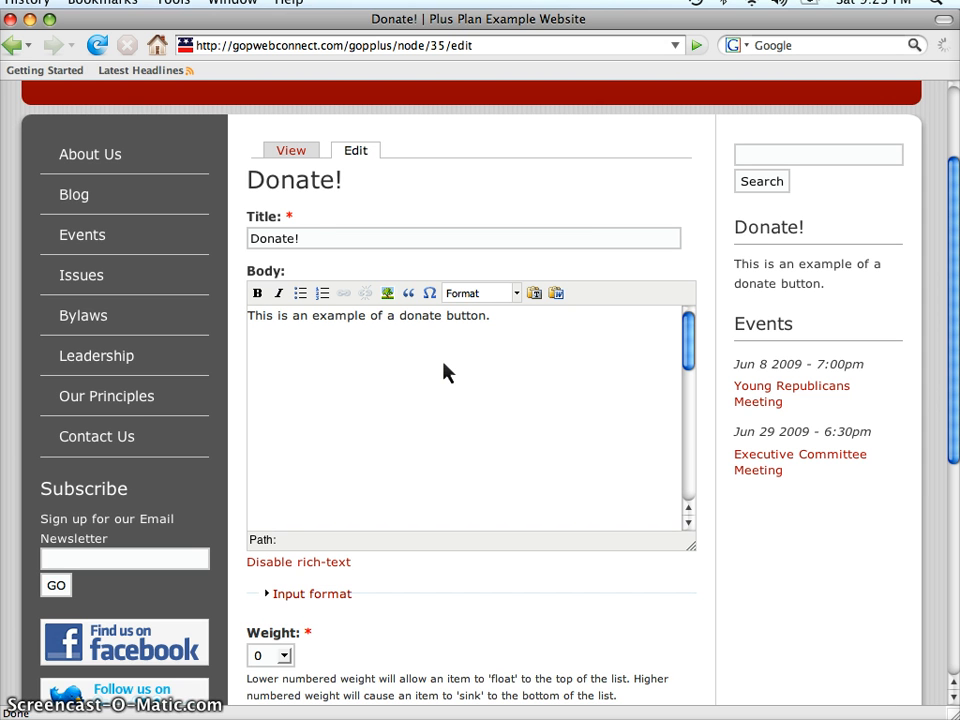
left_click(311, 565)
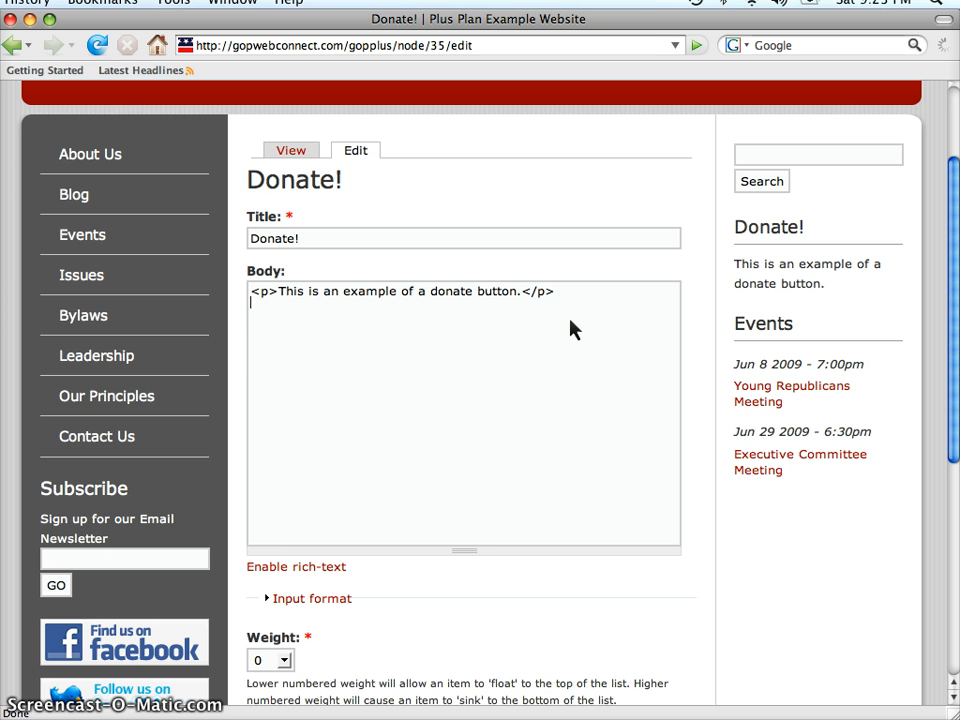
type("<input name=\"cmd\" type=\"hidden\" value=\"_s-xclick\" /> <input name=\"hosted_button_id\" type=\"hidden\" value=\"4898819\" /> <input alt=\"PayPal - The safer, easier way to pay online!\" name=\"submit\" src=\"https://www.paypal.com/en_US/i/btn/btn_donateCC_LG.gif\" type=\"image\" /> <img src=\"https://www.paypal.com/en_US/i/scr/pixel.gif\" width=\"1\" height=\"1\" border=\"0\" /> </form>")
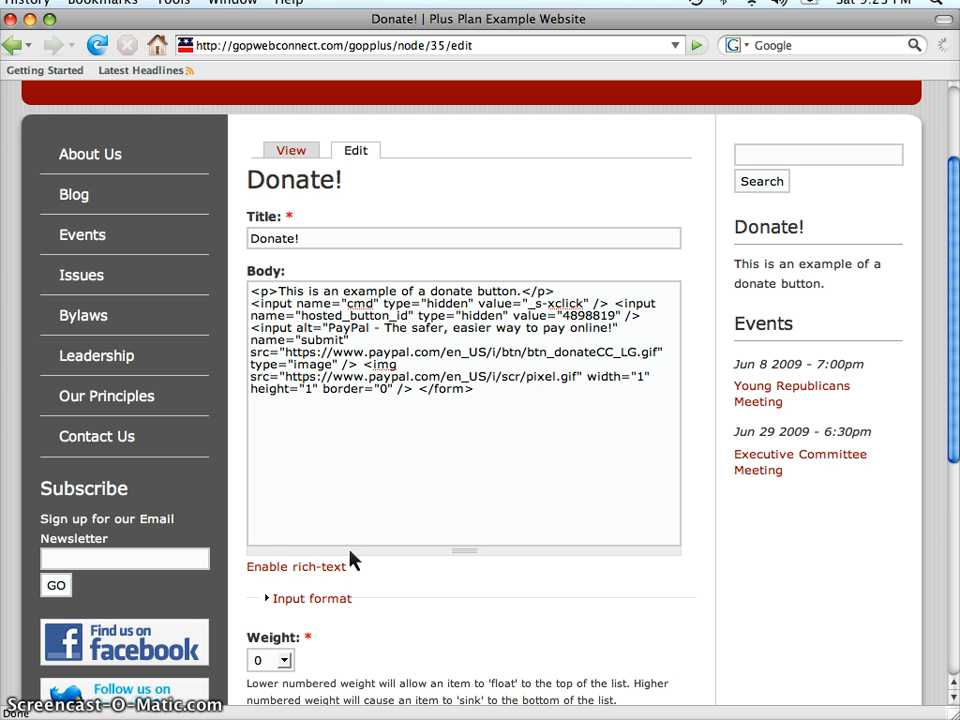
left_click(332, 567)
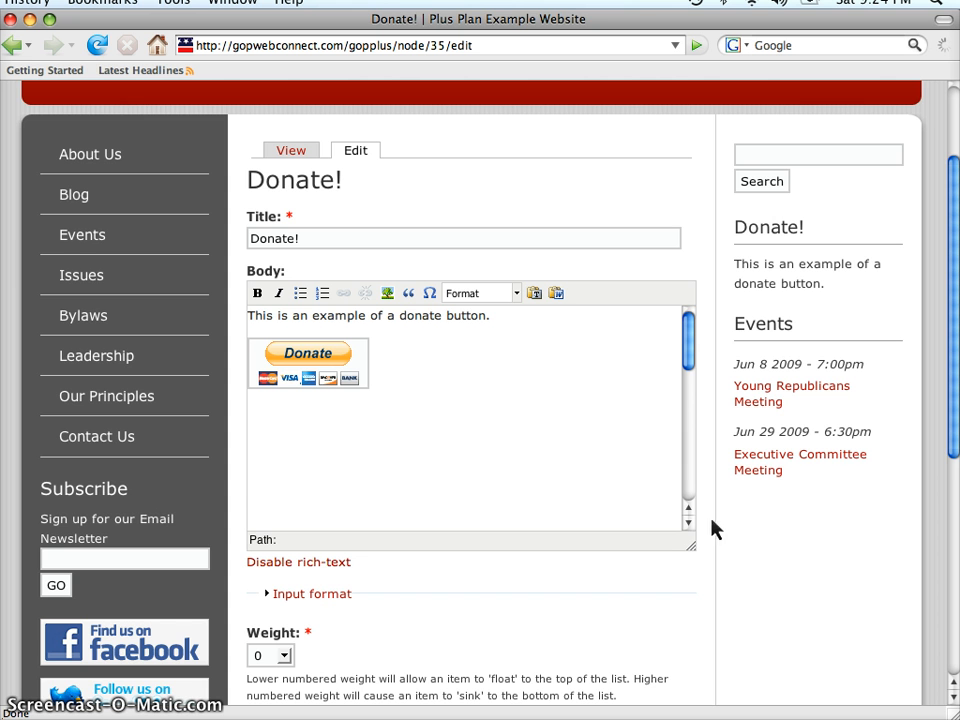
Step: Set the sidebar item's weight to -10
scroll(722, 548, "down", 5)
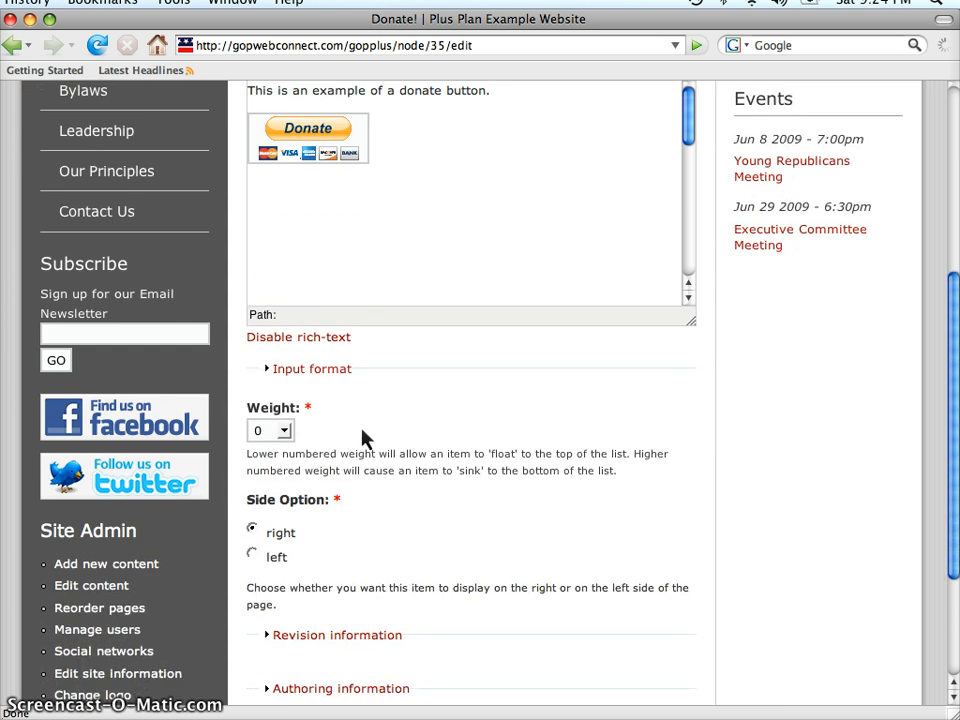
left_click(286, 431)
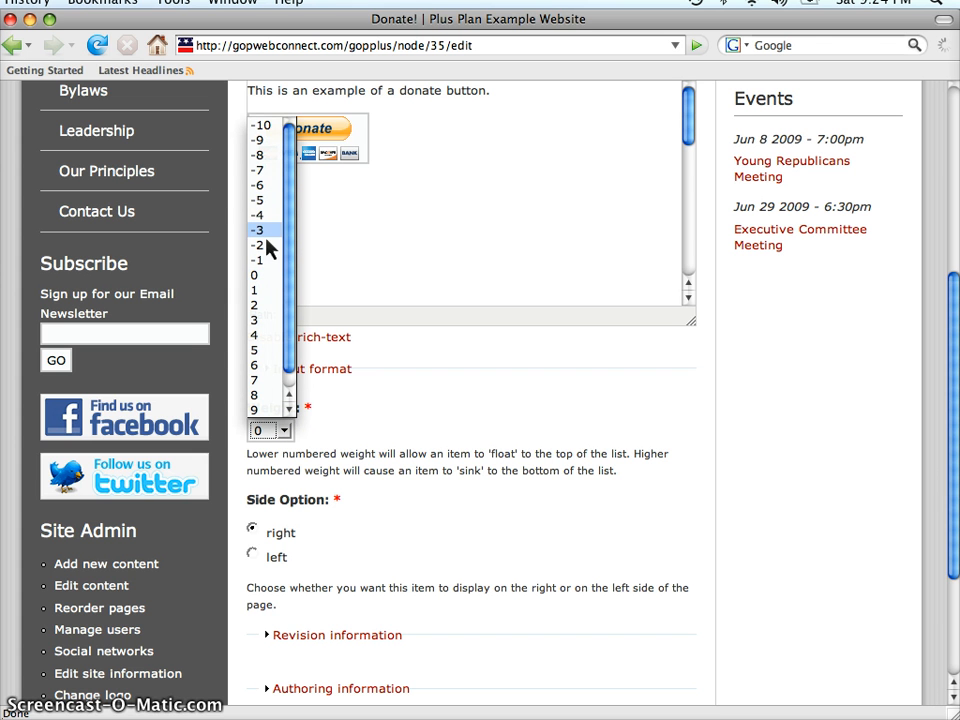
left_click(262, 130)
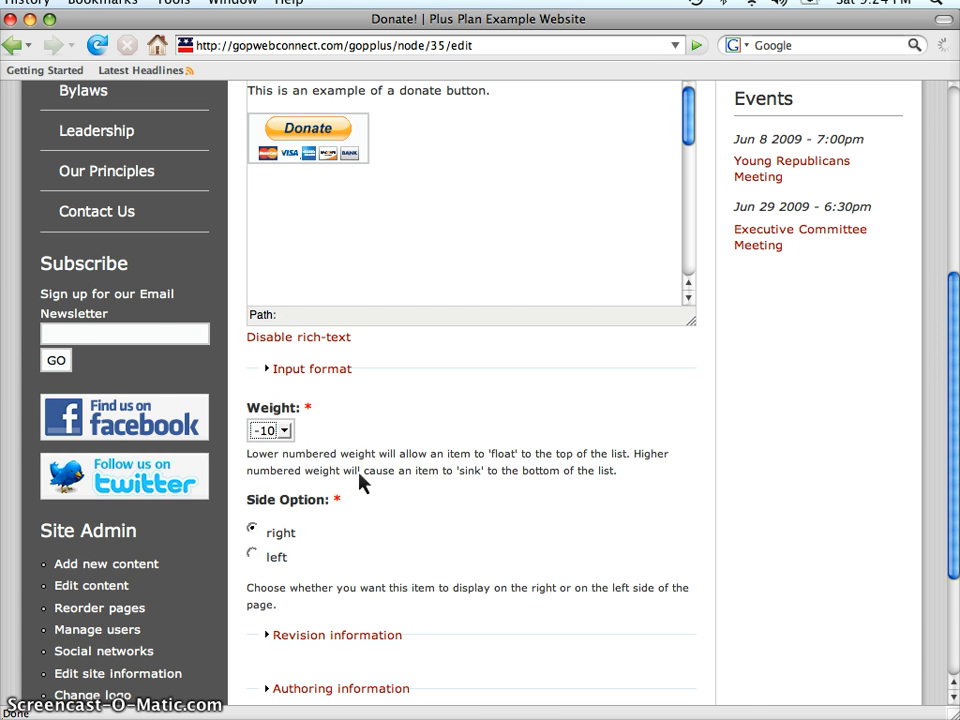
Step: Preview the updated sidebar item and save it
scroll(361, 483, "down", 3)
left_click(326, 579)
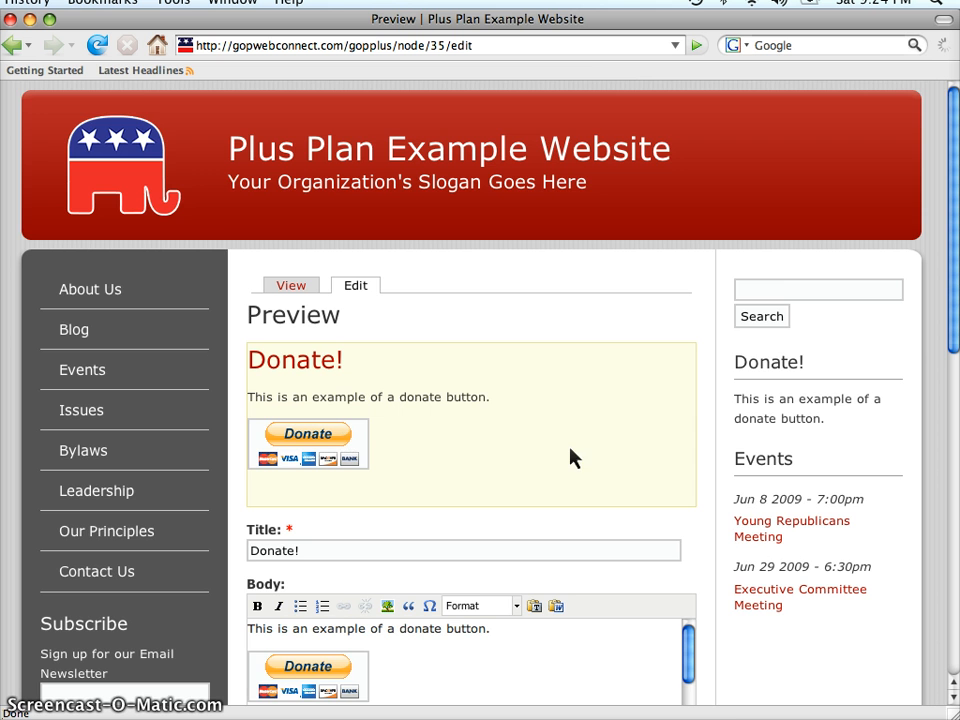
scroll(571, 457, "down", 10)
scroll(571, 457, "down", 3)
left_click(269, 580)
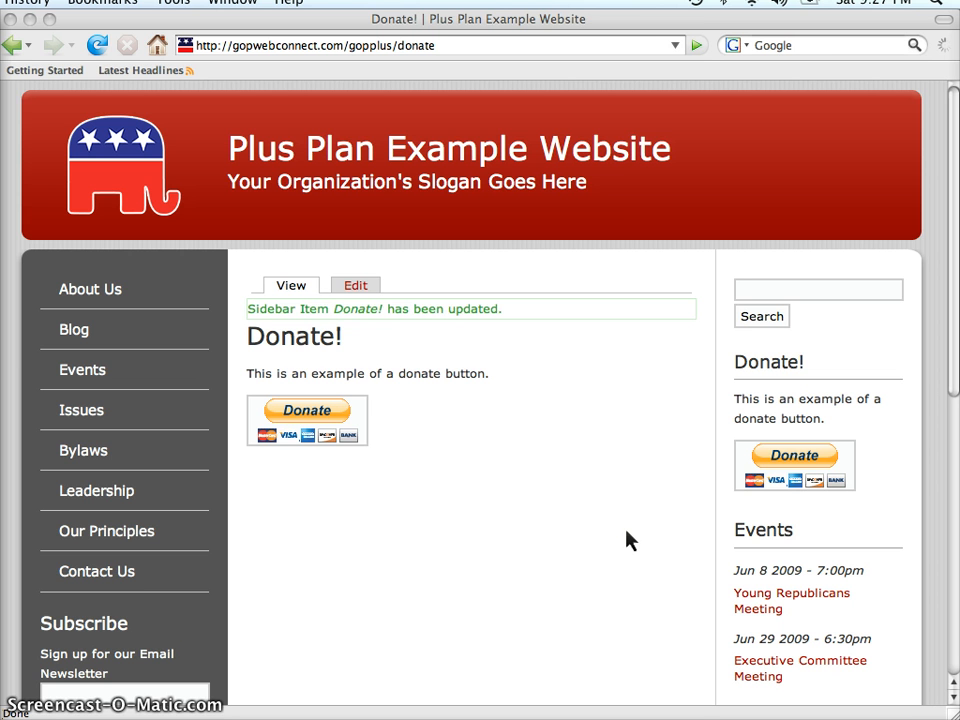
Step: Scroll down to the Site Admin links and open the Edit content page
scroll(628, 540, "down", 5)
scroll(628, 540, "down", 1)
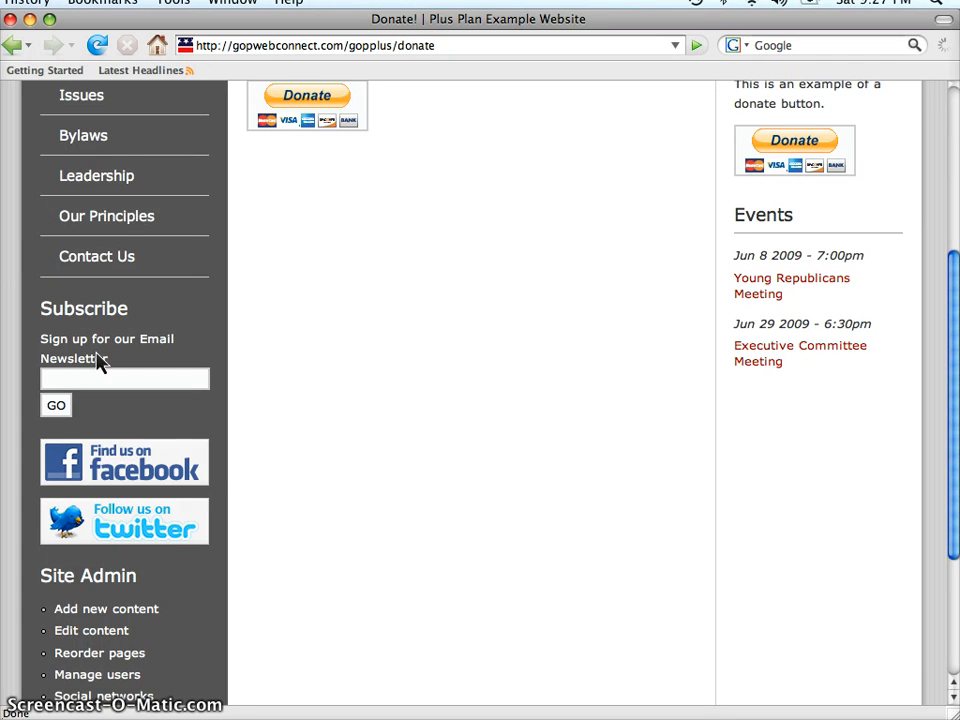
scroll(80, 375, "down", 1)
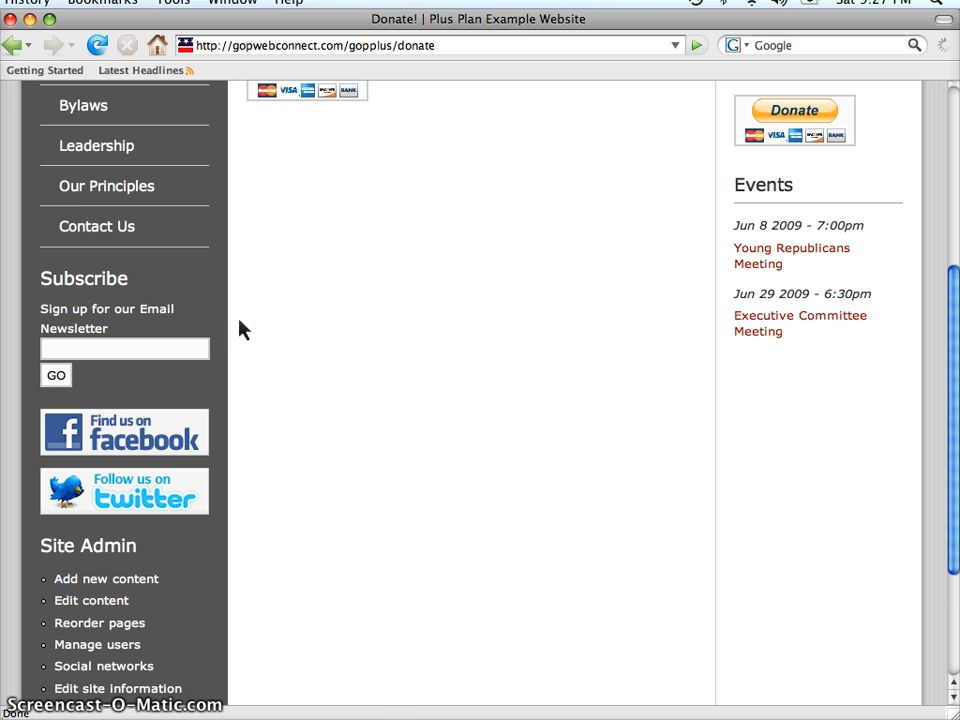
scroll(317, 340, "down", 5)
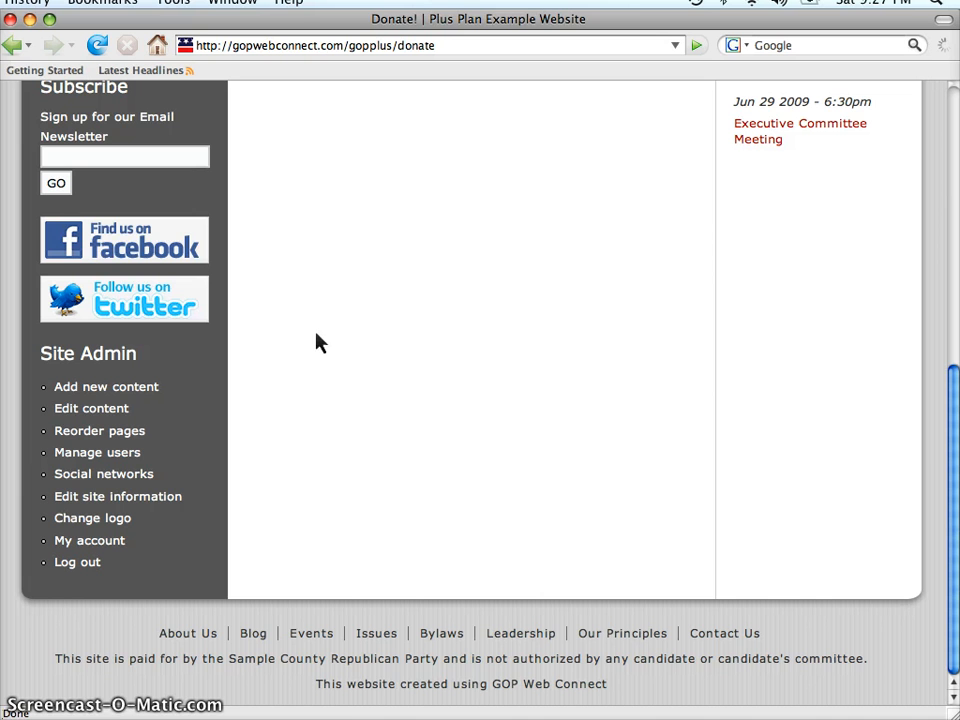
left_click(106, 412)
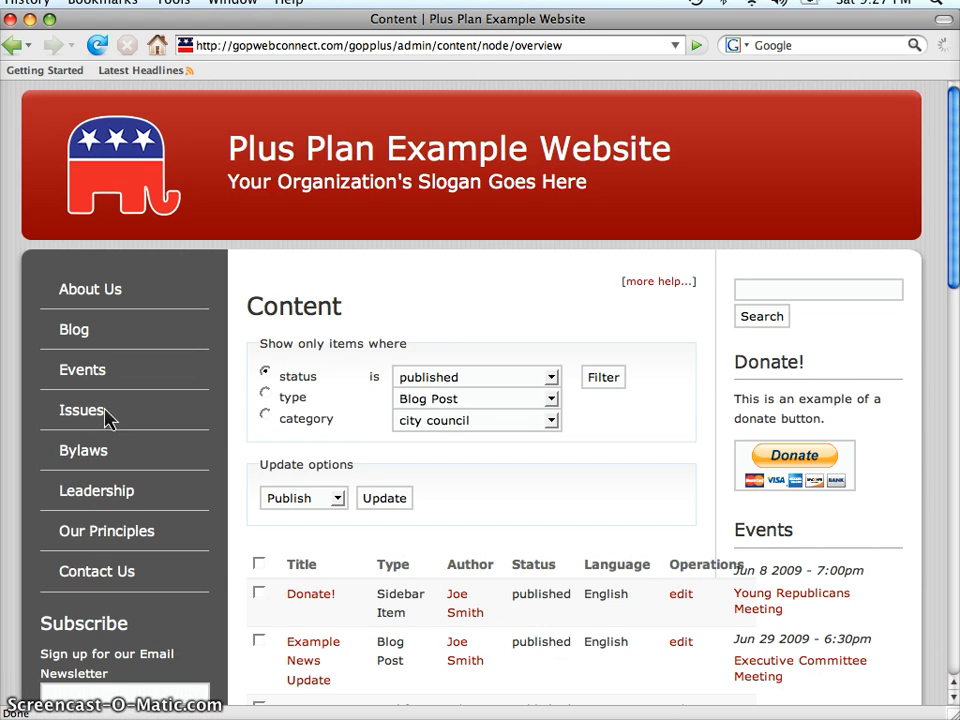
Step: Filter the content list to show only items whose type is Sidebar Item
left_click(265, 393)
left_click(428, 404)
left_click(422, 479)
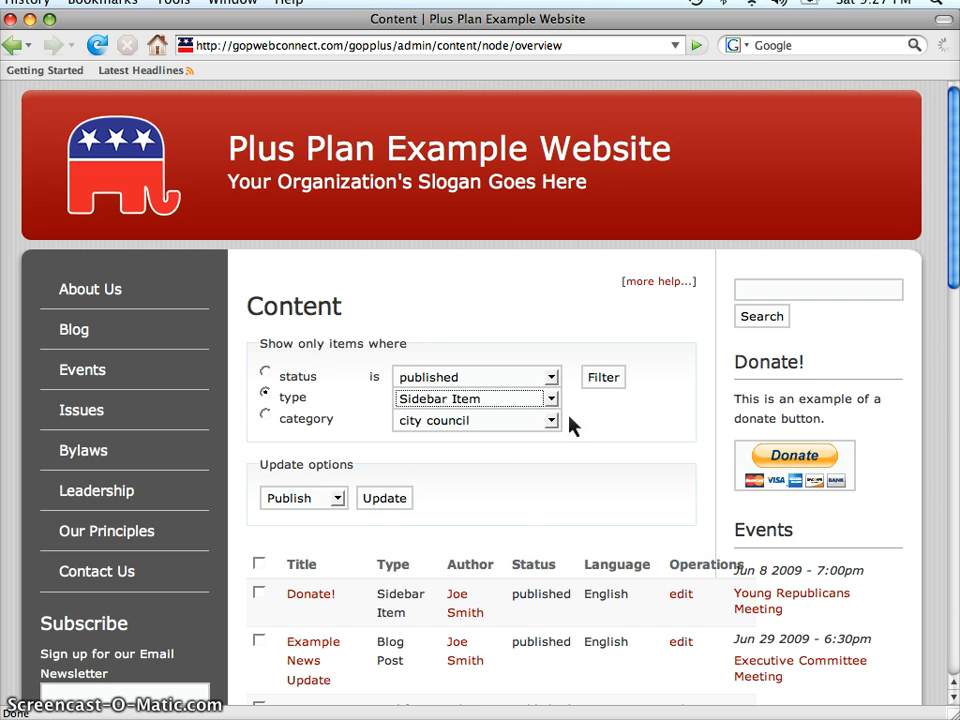
left_click(603, 384)
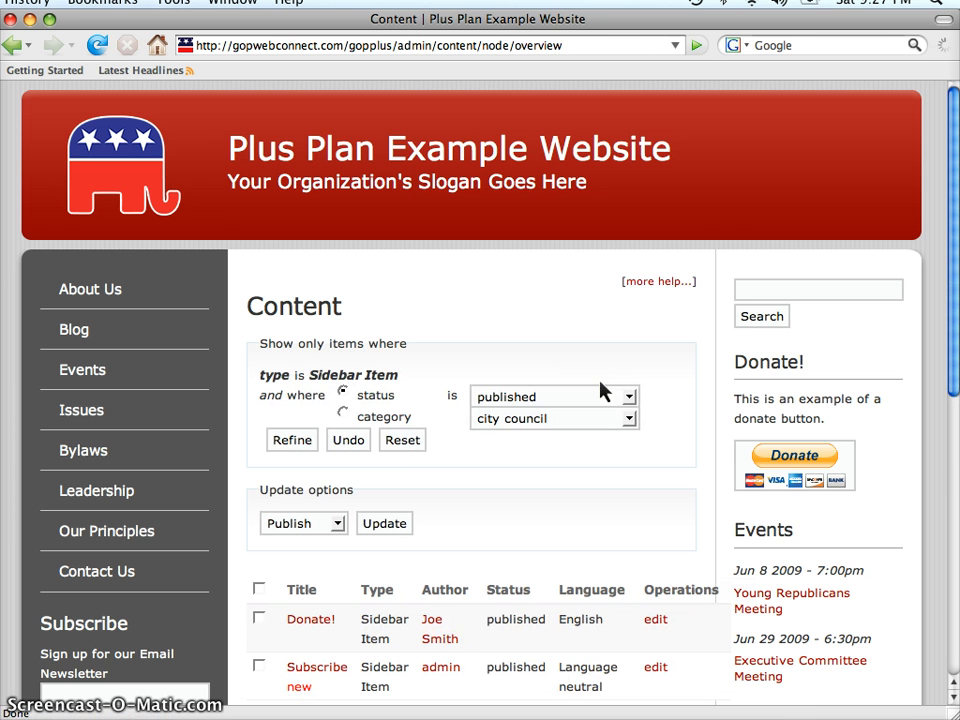
Step: Edit the Subscribe sidebar item, set its side option to right, and save it
scroll(600, 390, "down", 3)
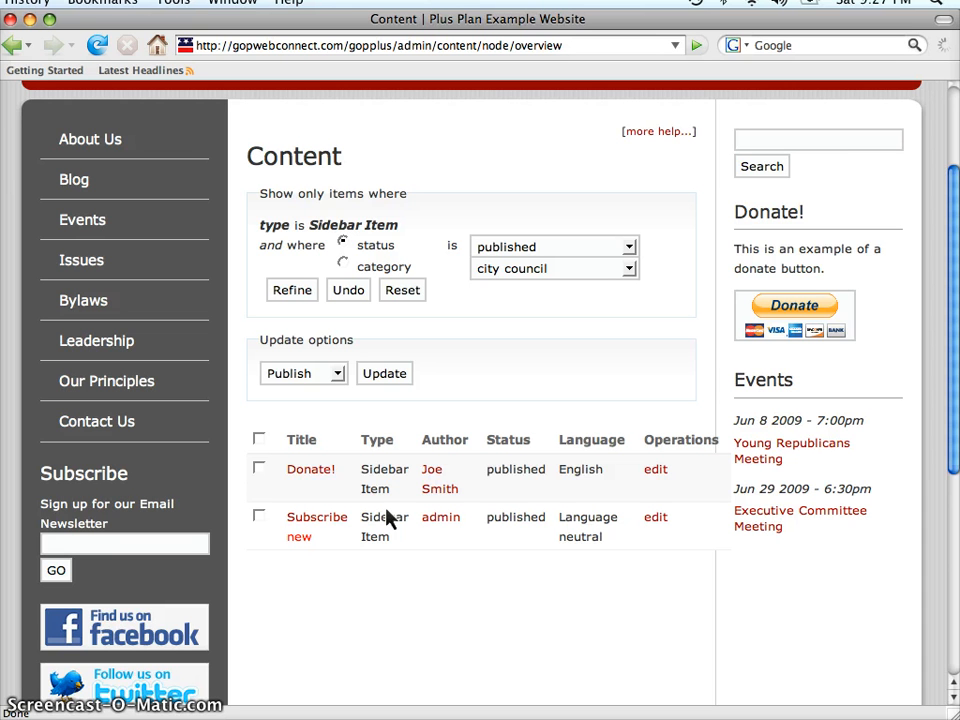
left_click(664, 521)
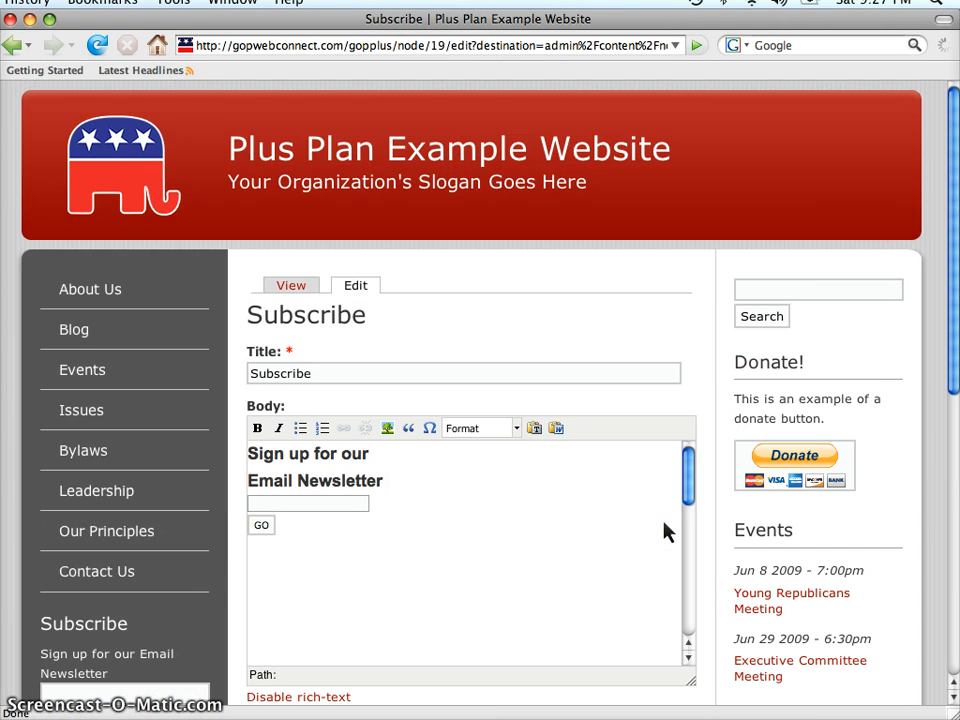
scroll(720, 512, "down", 3)
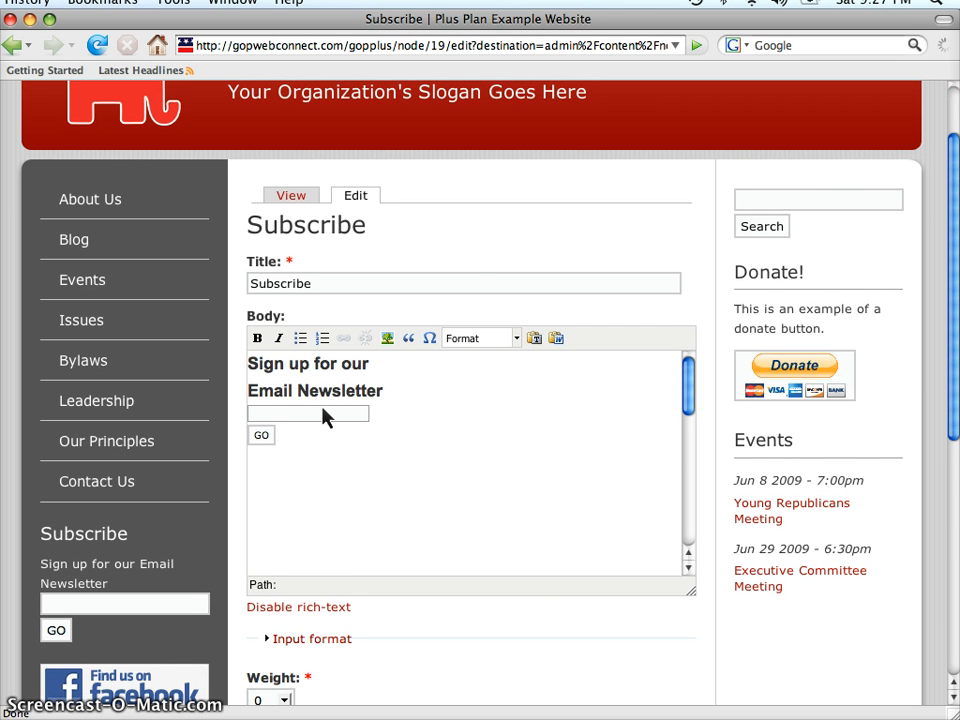
left_click(276, 607)
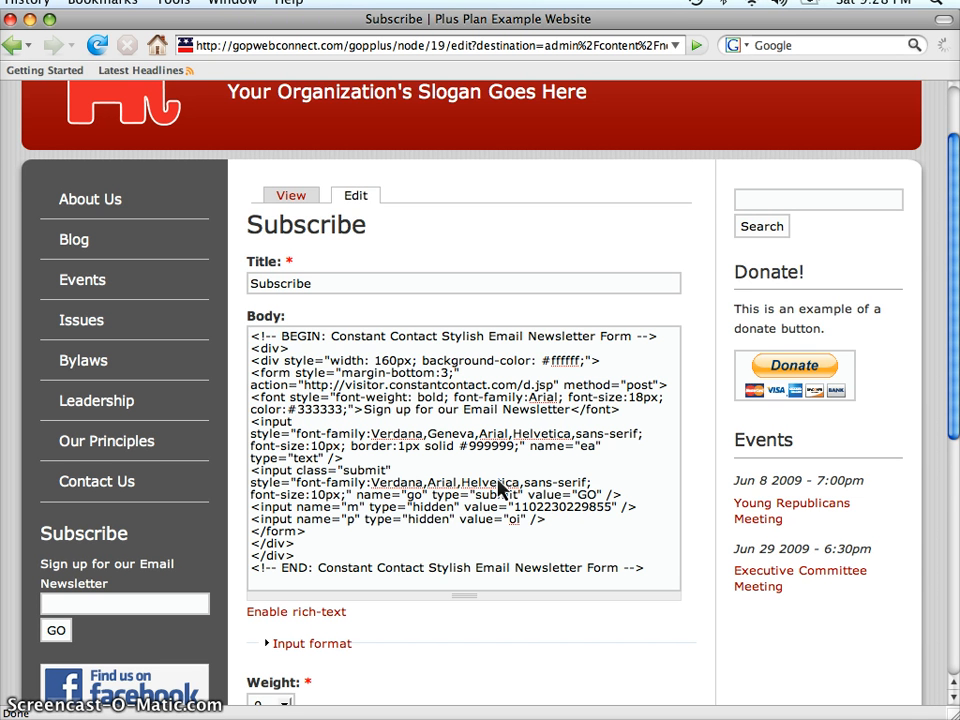
scroll(540, 643, "down", 5)
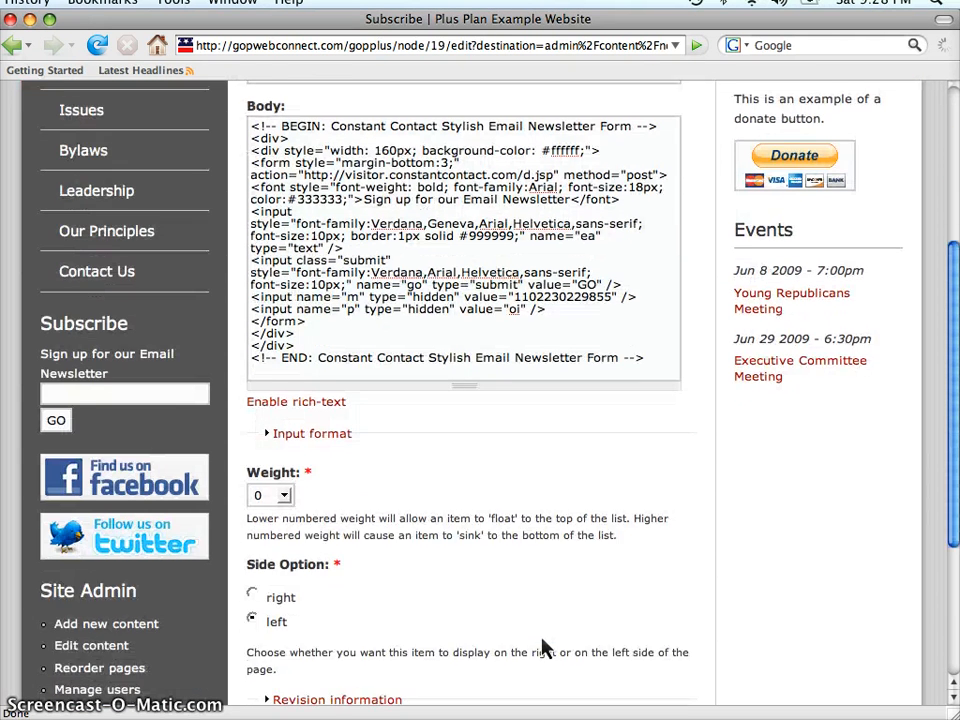
scroll(543, 648, "down", 1)
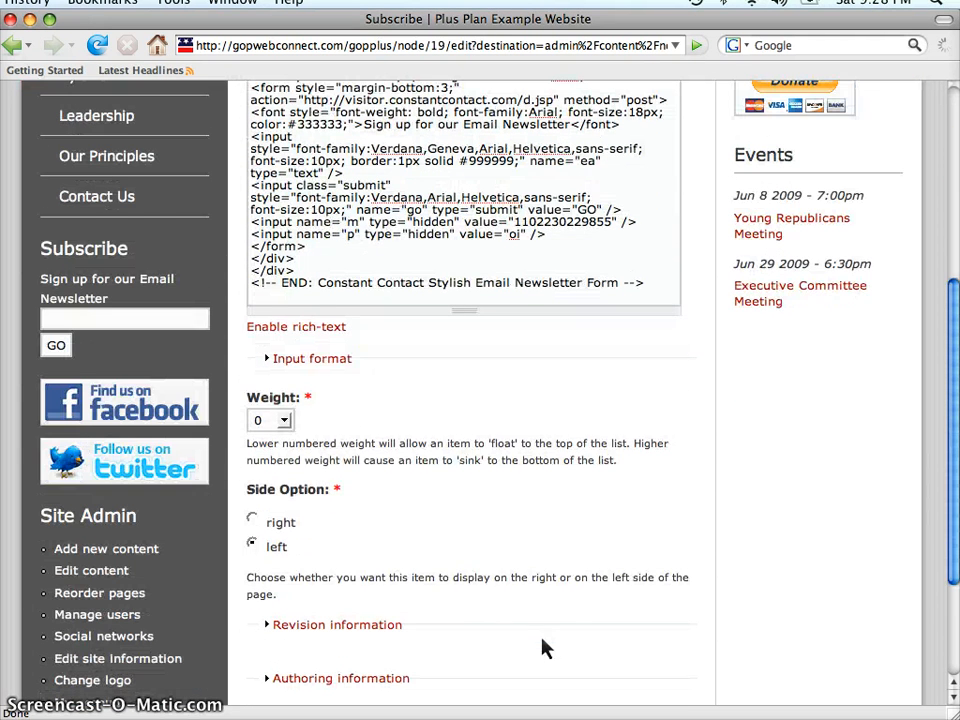
left_click(253, 521)
scroll(785, 503, "down", 4)
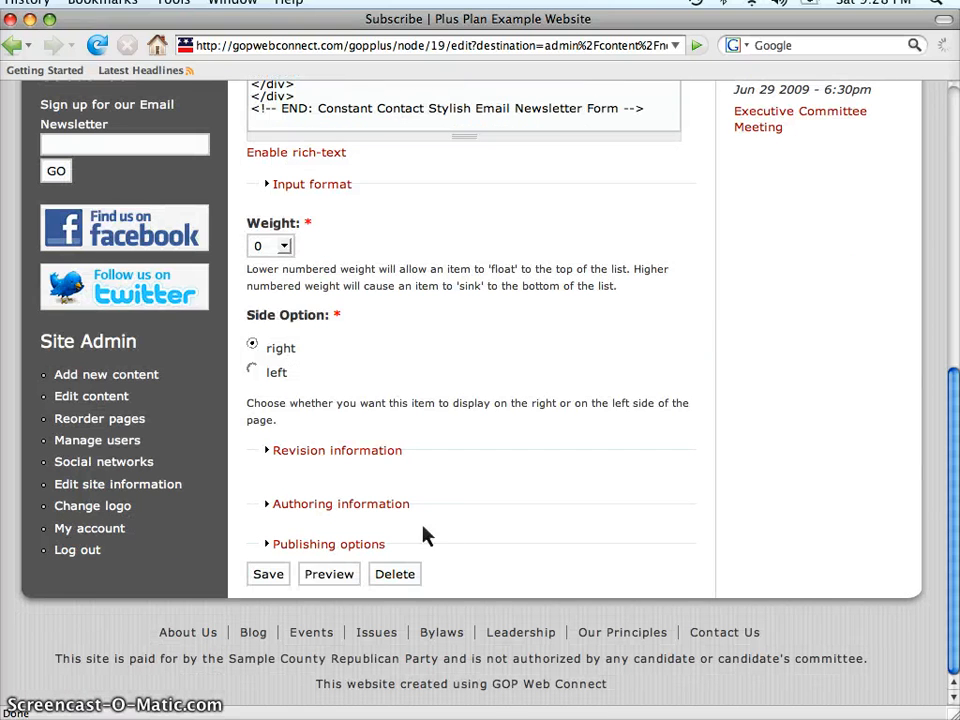
left_click(267, 576)
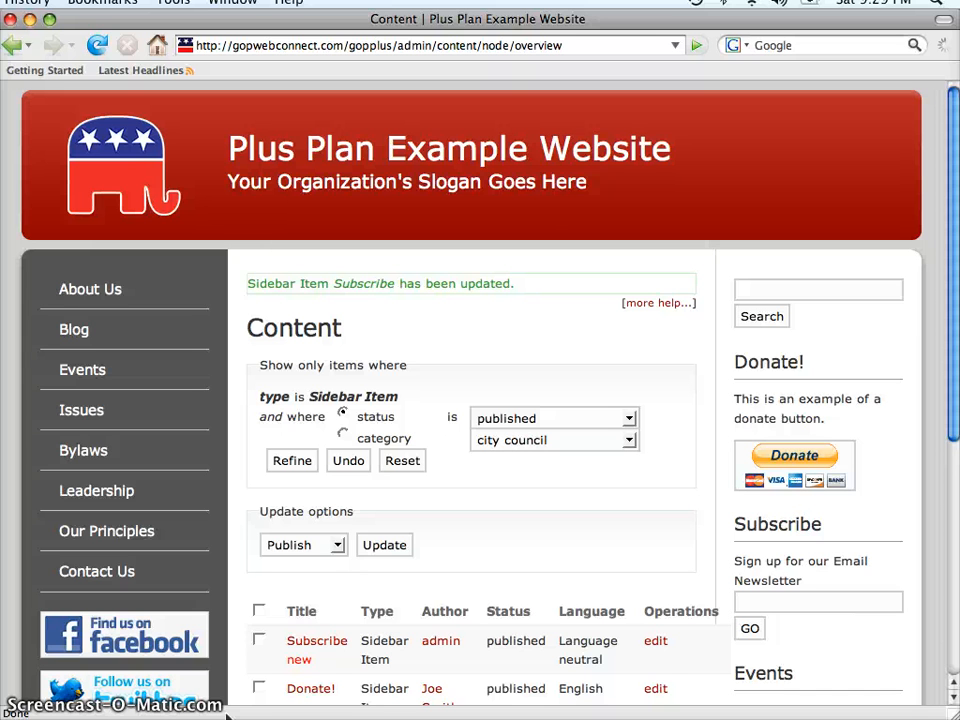
key("super+Tab")
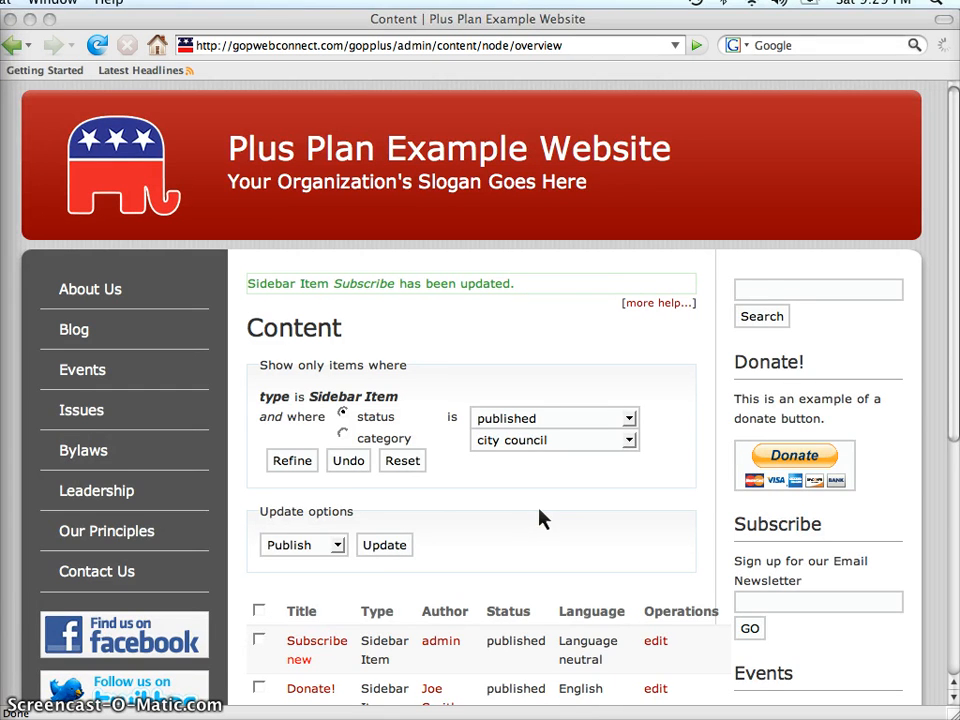
scroll(540, 518, "down", 5)
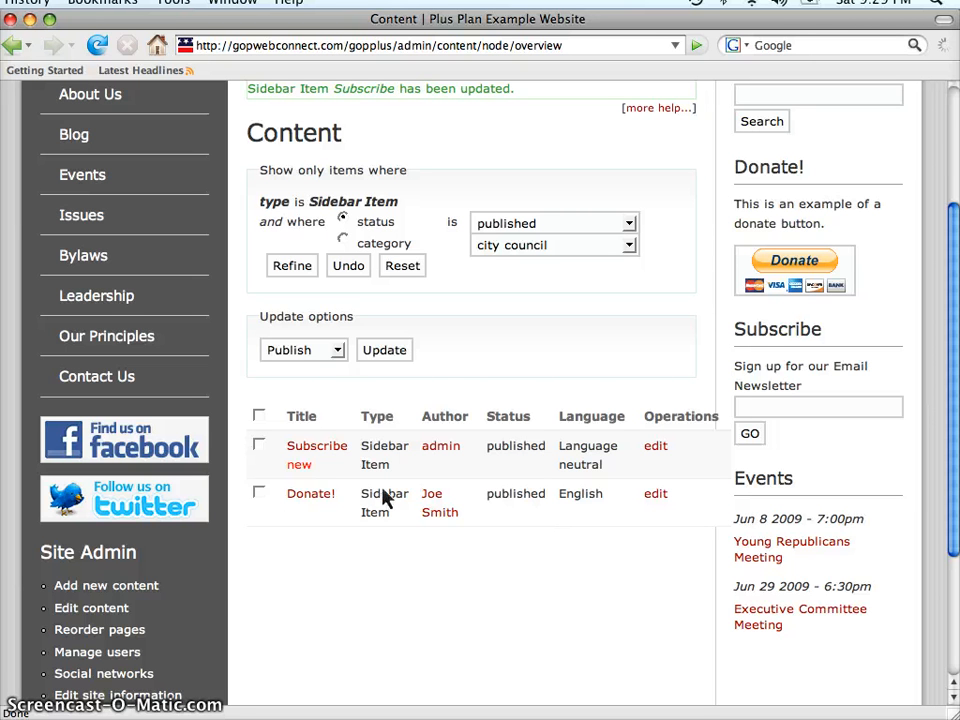
left_click(260, 447)
left_click(259, 493)
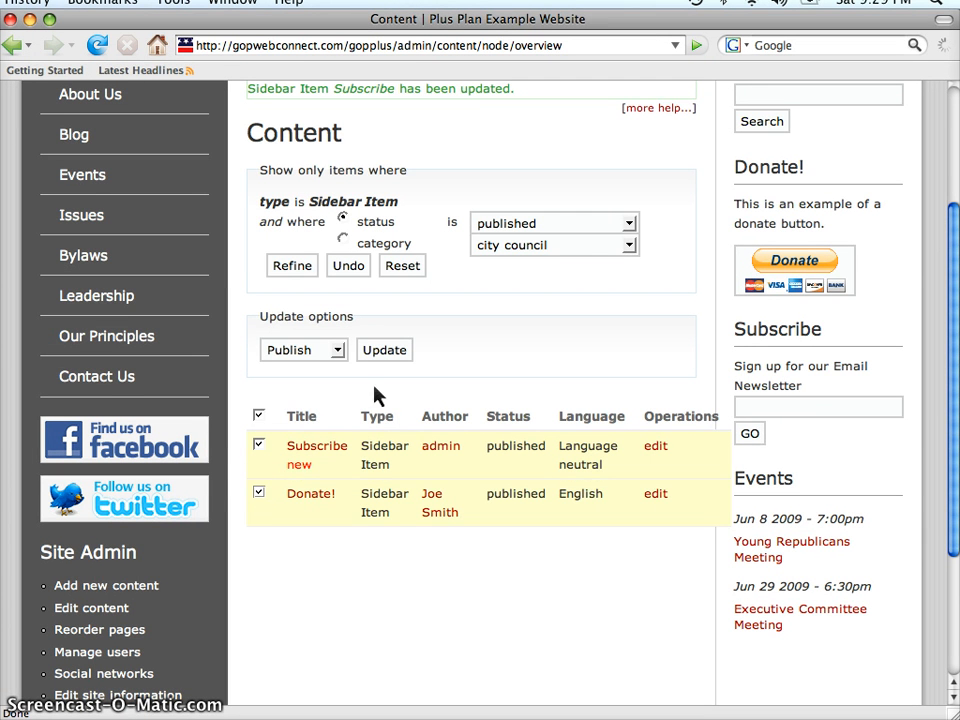
left_click(339, 351)
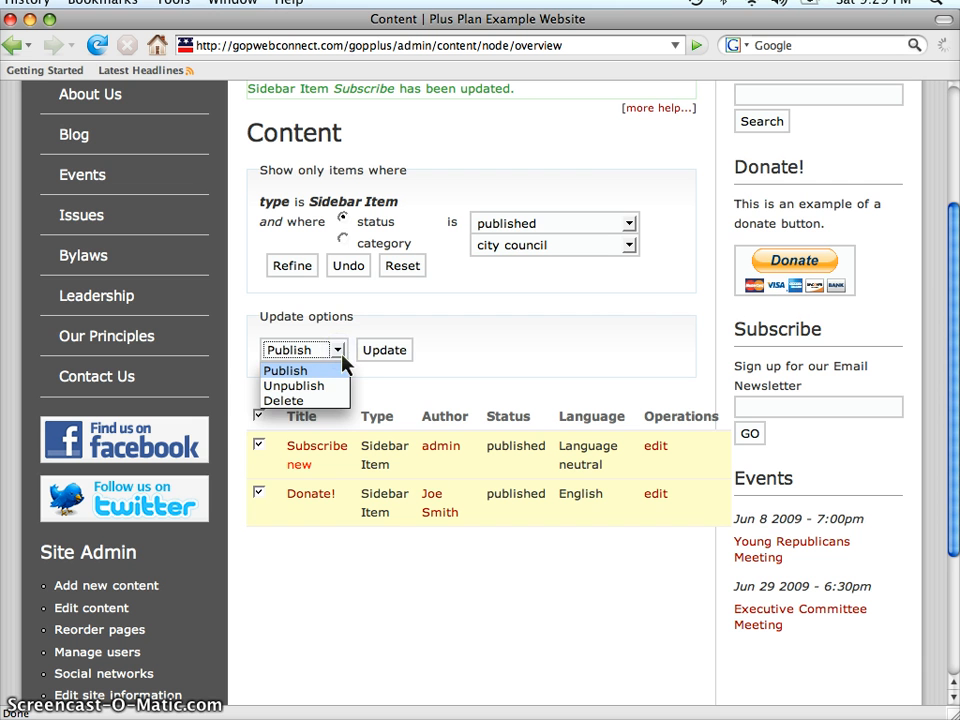
left_click(340, 354)
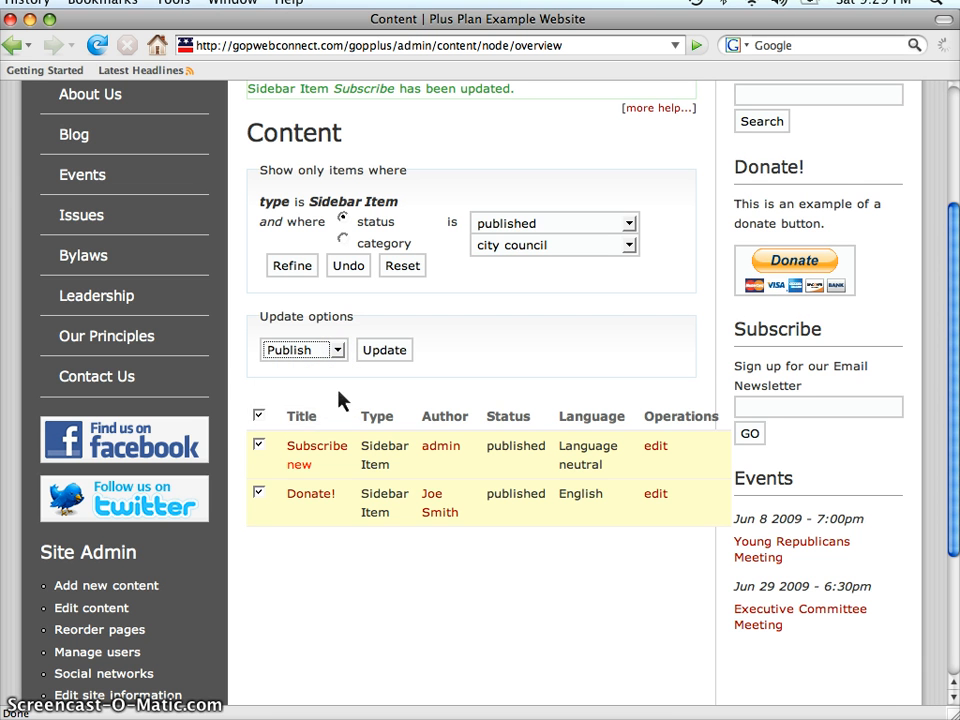
left_click(259, 446)
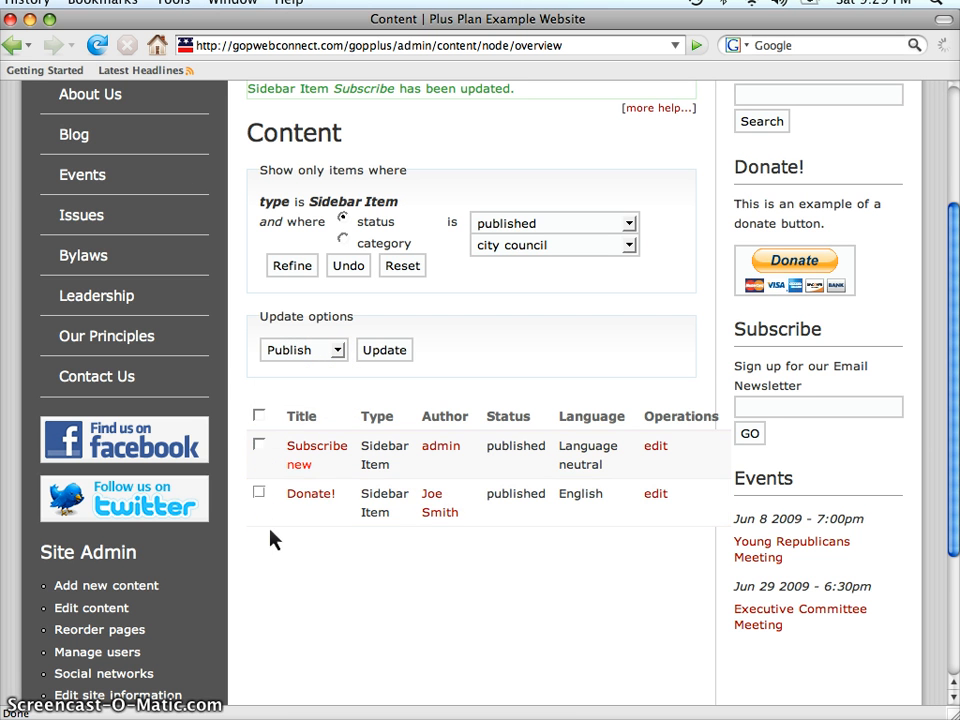